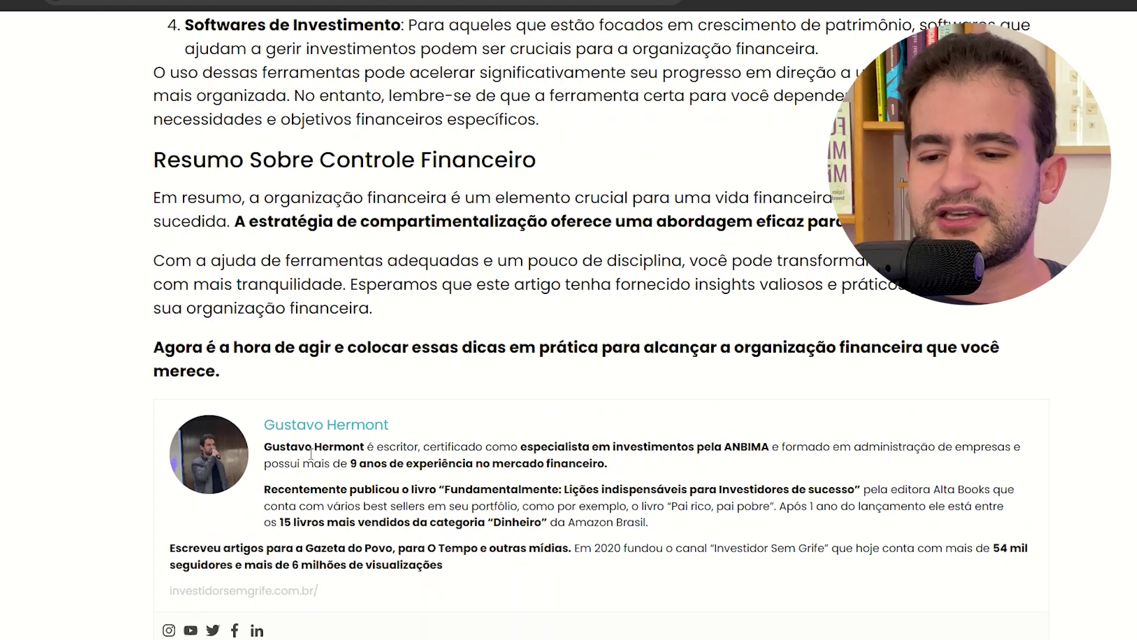
Scroll up past the table of contents to the Banco do Brasil salary-compartment diagram
scroll(385, 387, down, 2)
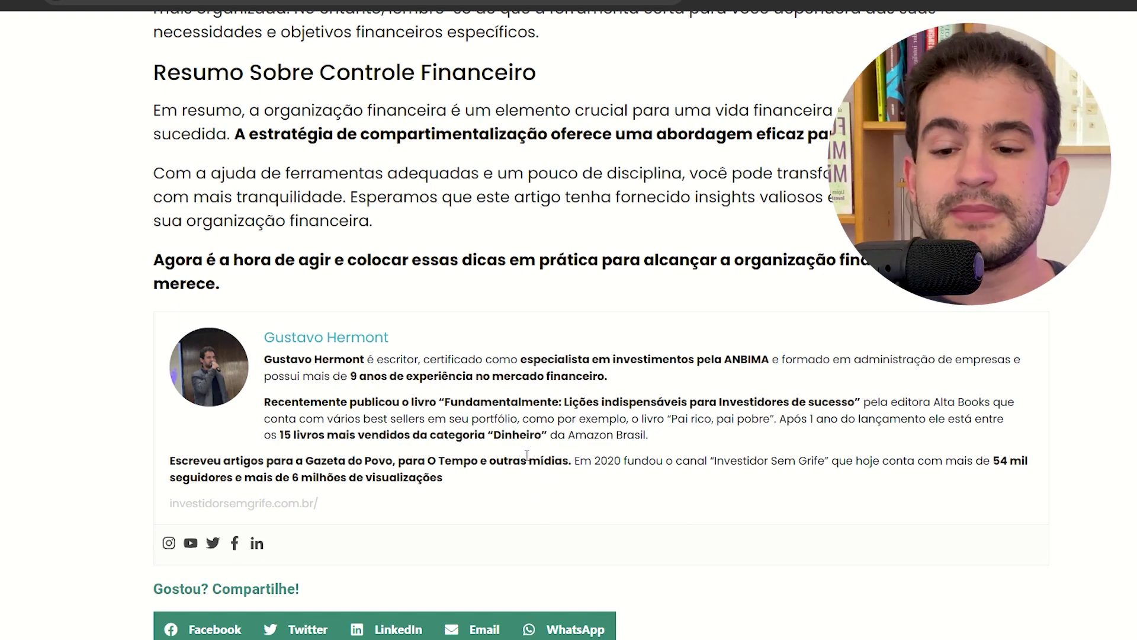
scroll(526, 455, up, 5)
scroll(527, 396, down, 5)
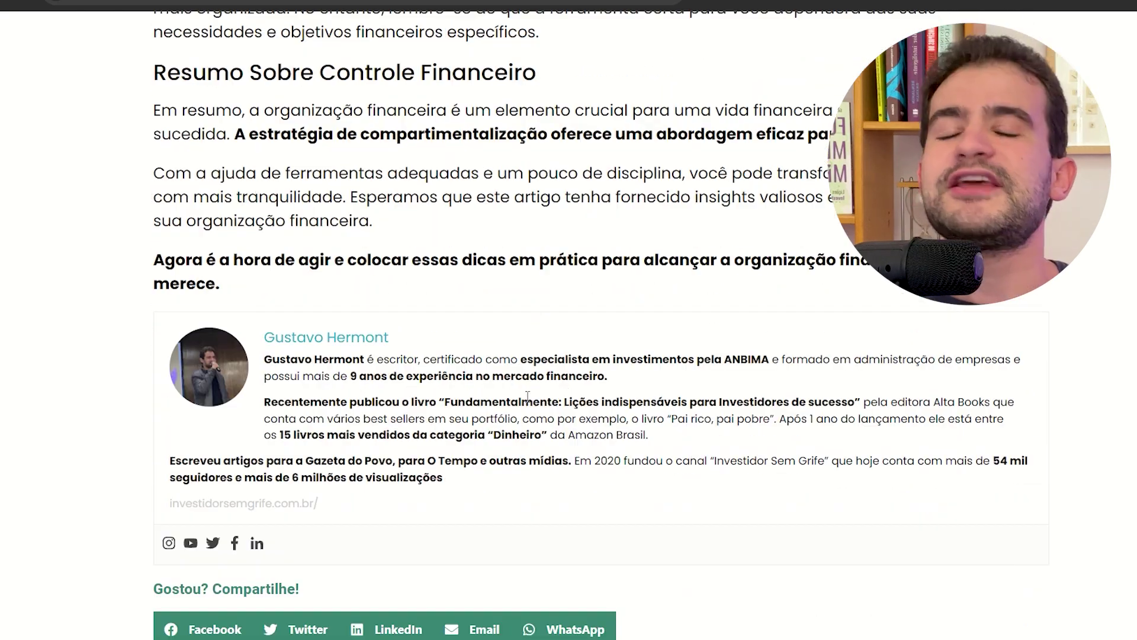
scroll(642, 450, up, 5)
scroll(652, 447, up, 1)
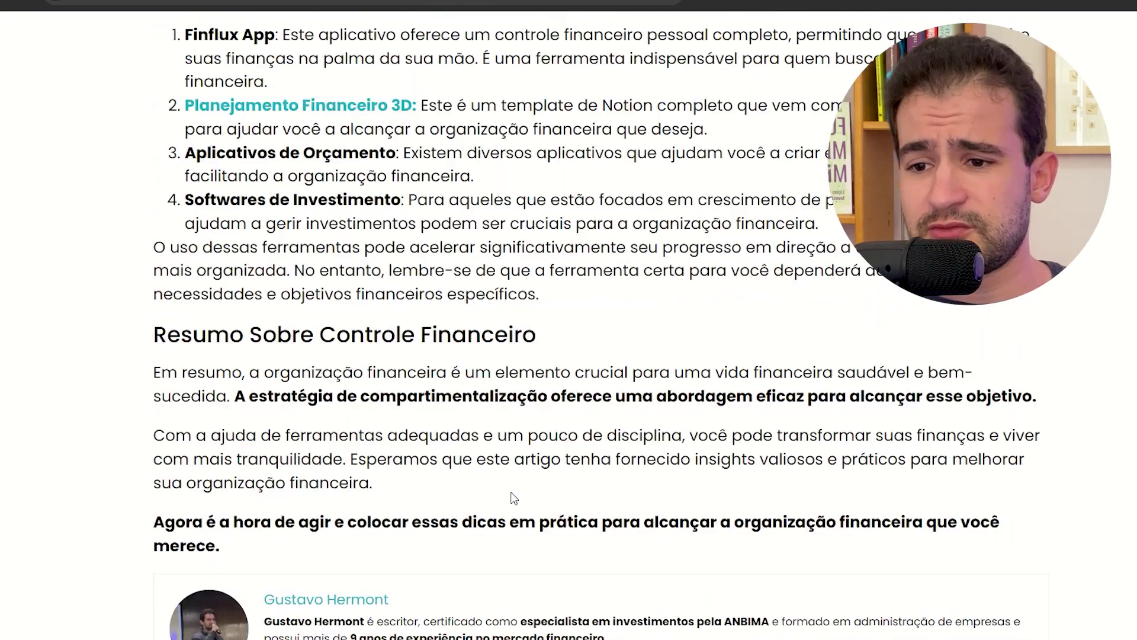
scroll(681, 474, down, 6)
scroll(710, 497, up, 7)
scroll(616, 471, up, 4)
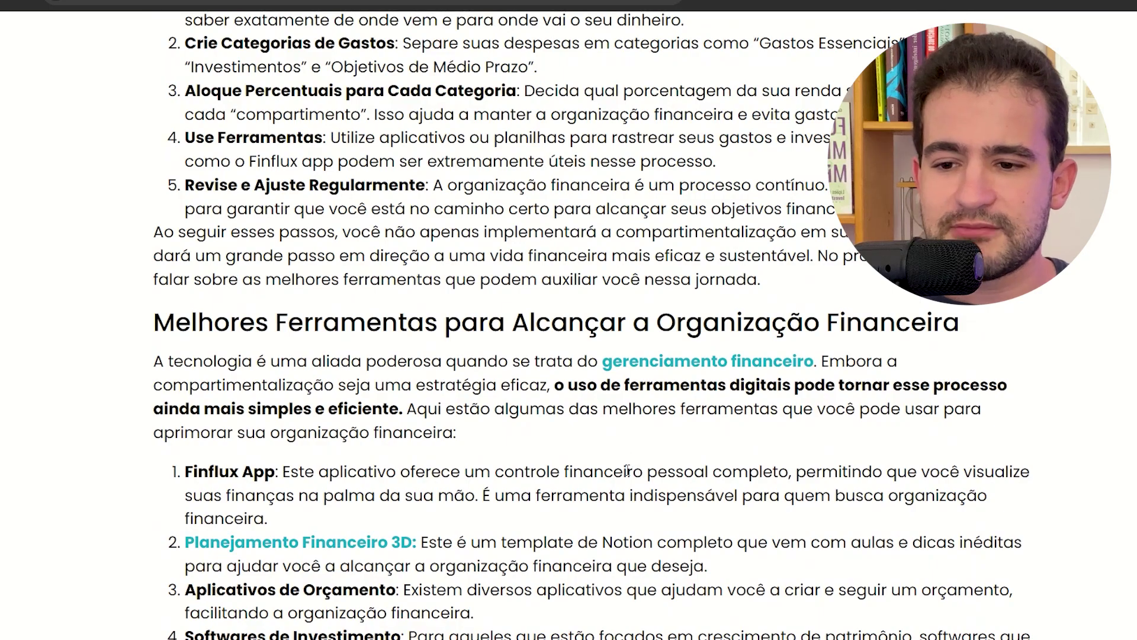
scroll(627, 471, up, 7)
scroll(631, 477, up, 7)
scroll(637, 483, up, 8)
scroll(648, 491, up, 8)
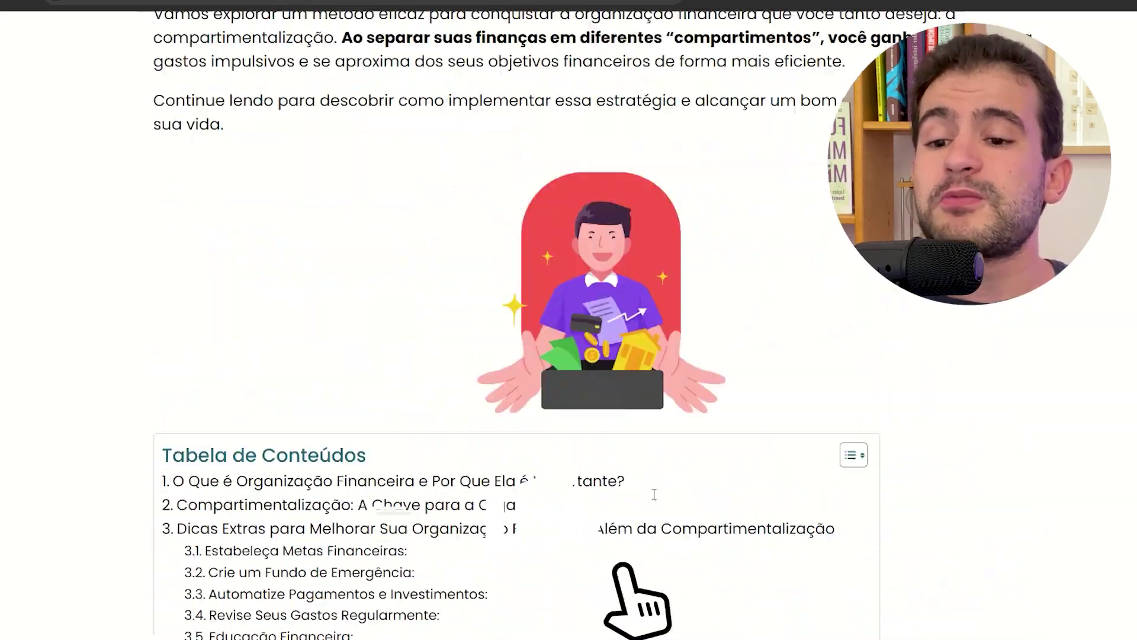
scroll(652, 492, up, 3)
scroll(616, 480, down, 7)
scroll(575, 465, down, 10)
scroll(533, 450, down, 7)
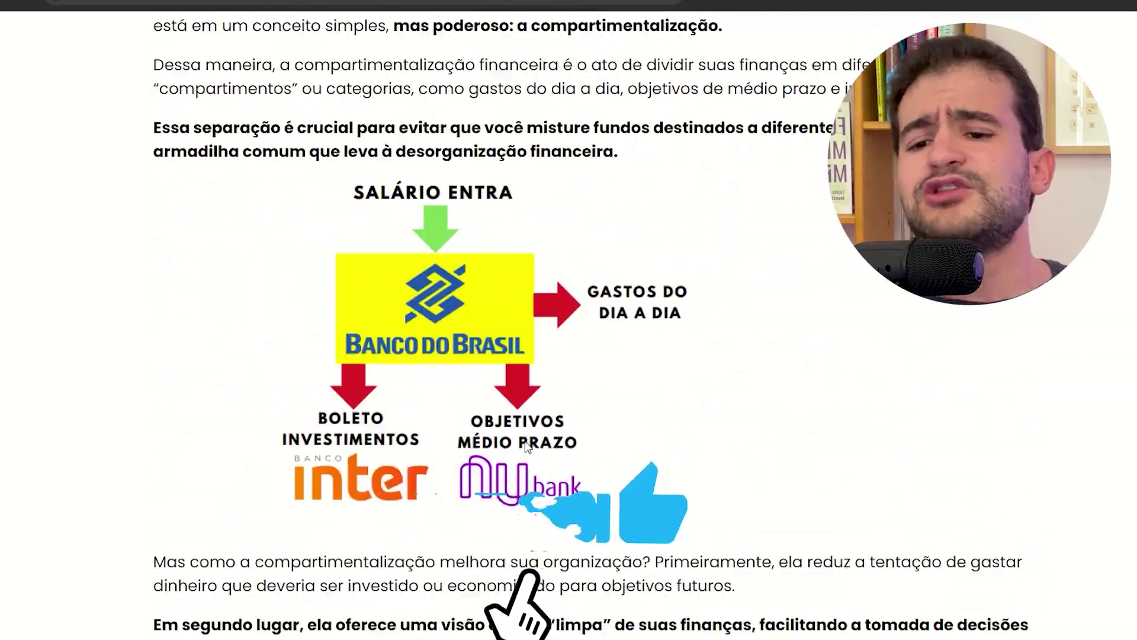
scroll(480, 328, up, 1)
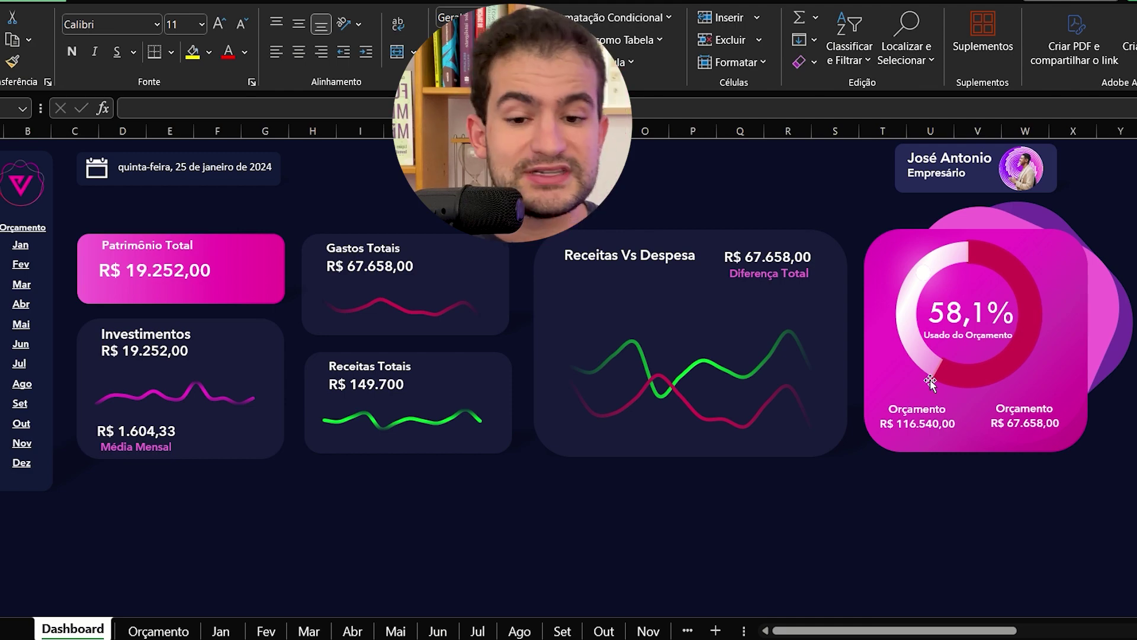
Switch between the Dashboard and Orçamento sheets, ending on the Orçamento annual budget
click(158, 631)
scroll(451, 449, up, 10)
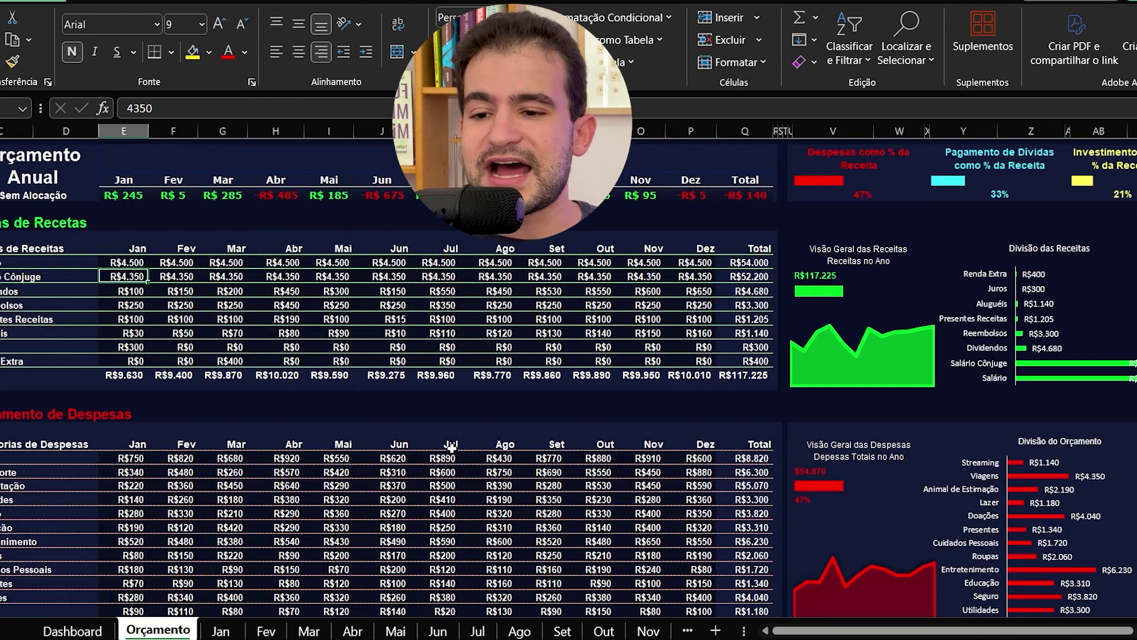
click(72, 631)
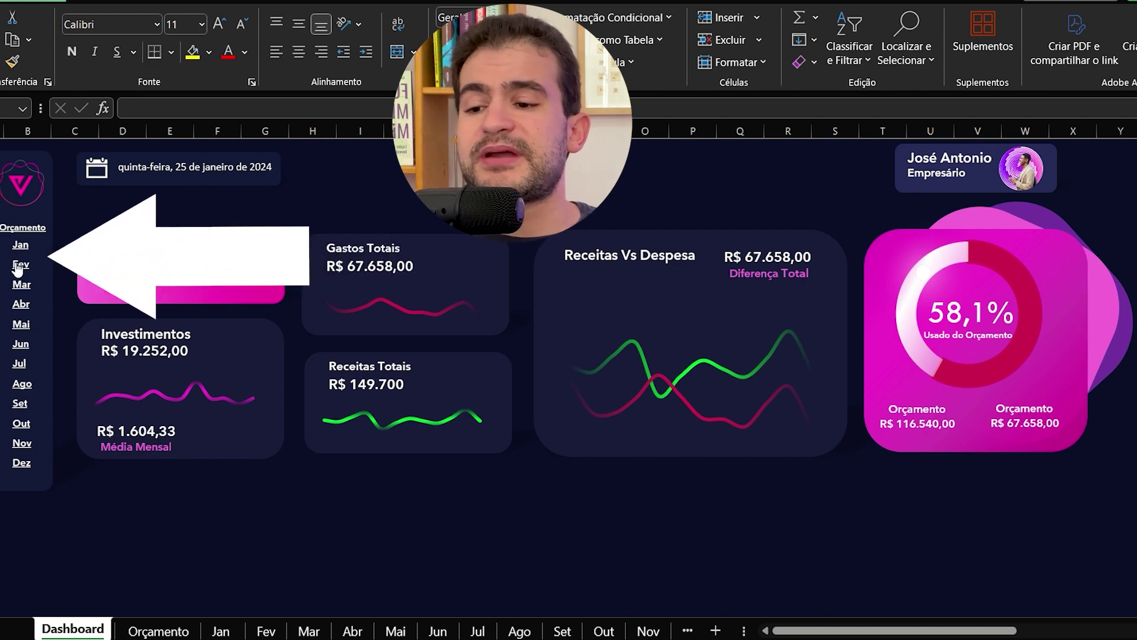
click(23, 227)
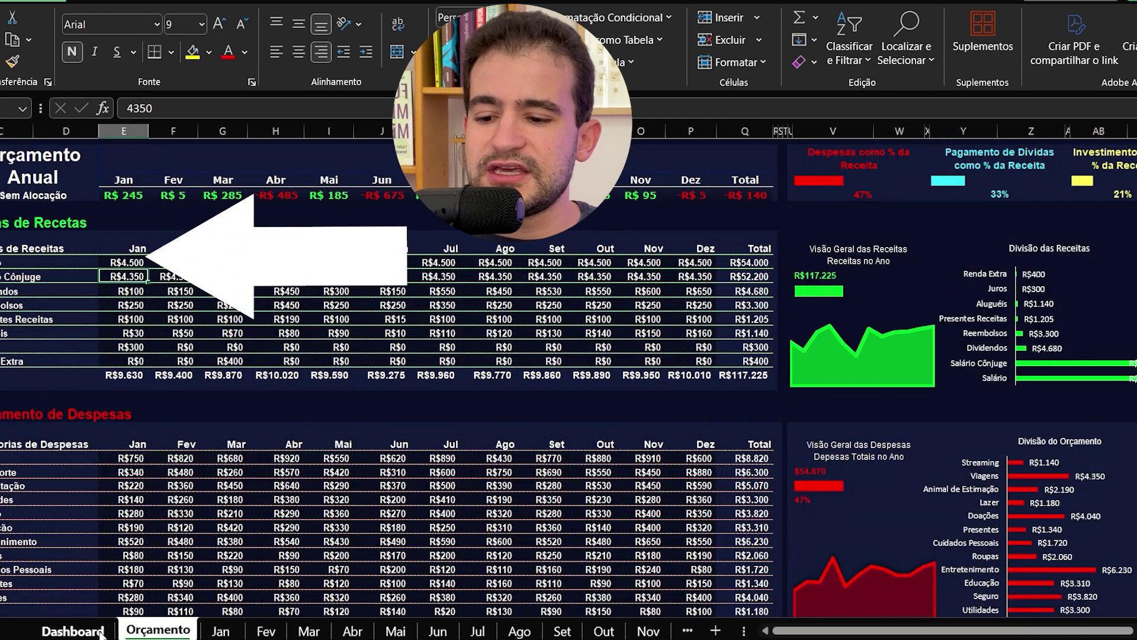
click(72, 630)
click(23, 228)
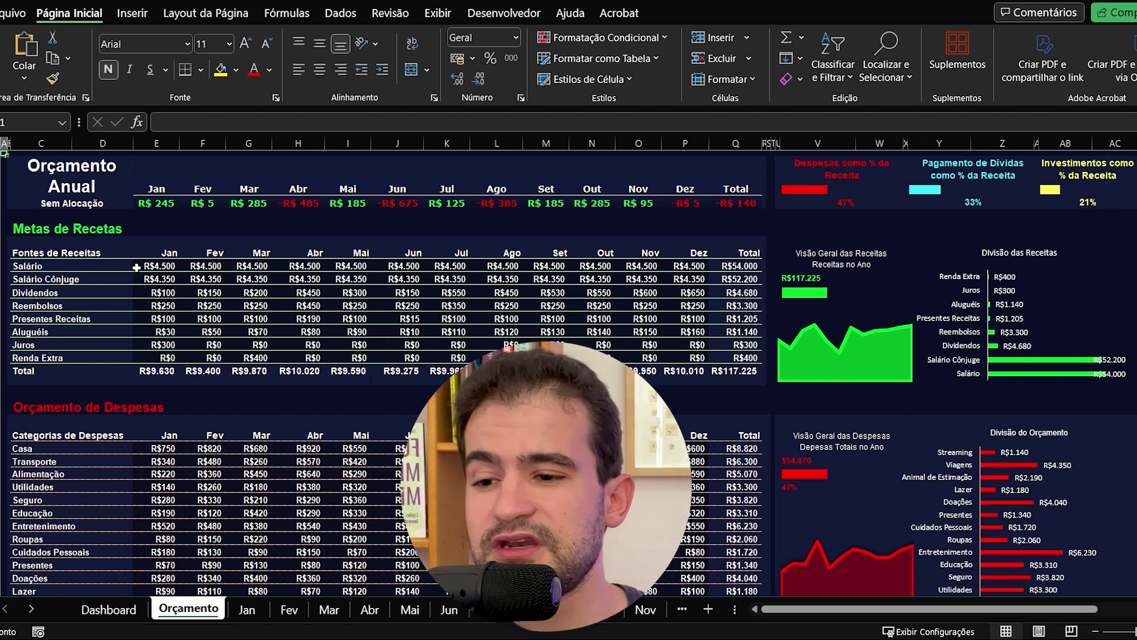
Scroll through the Orçamento sheet's Despesas, Dívidas and Investimentos sections
scroll(148, 268, down, 2)
scroll(160, 278, down, 3)
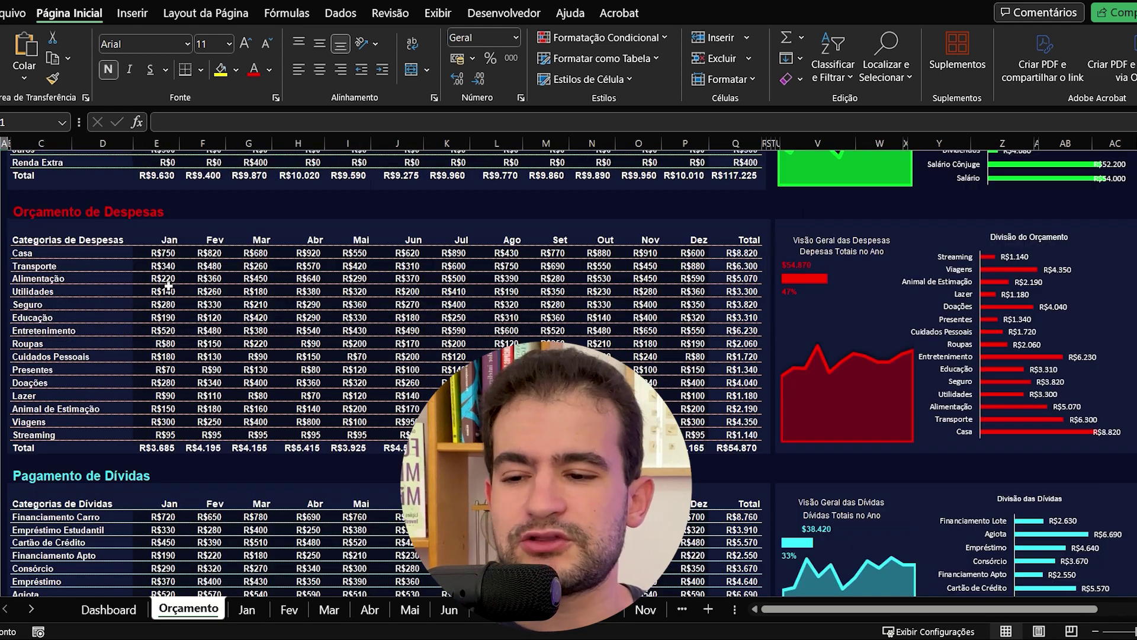
scroll(170, 287, down, 2)
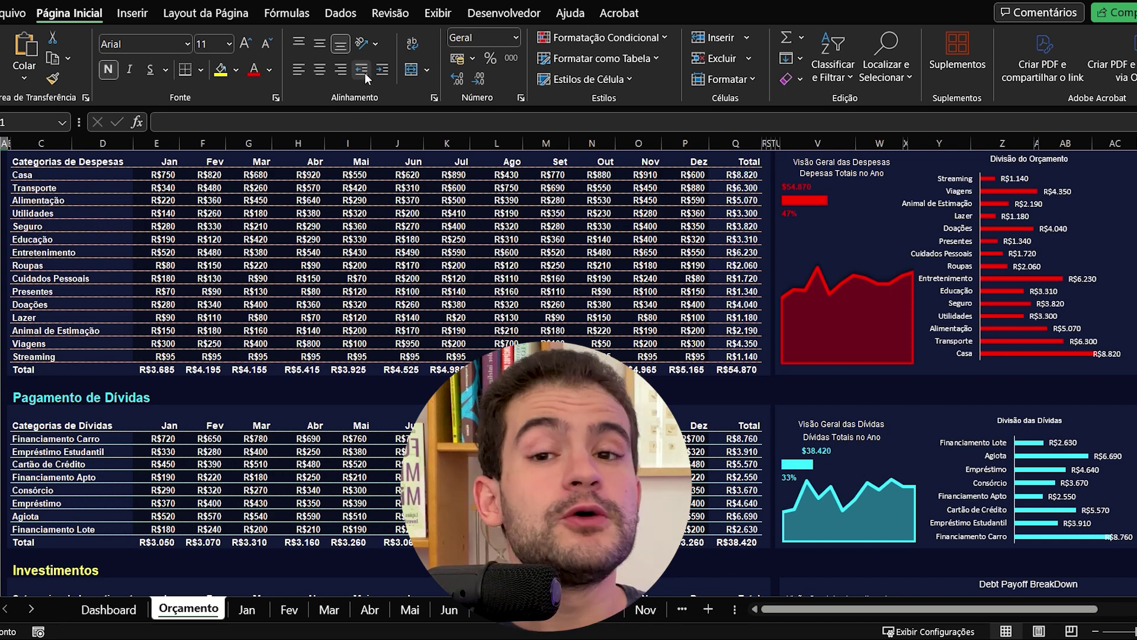
scroll(243, 355, up, 3)
scroll(243, 355, up, 4)
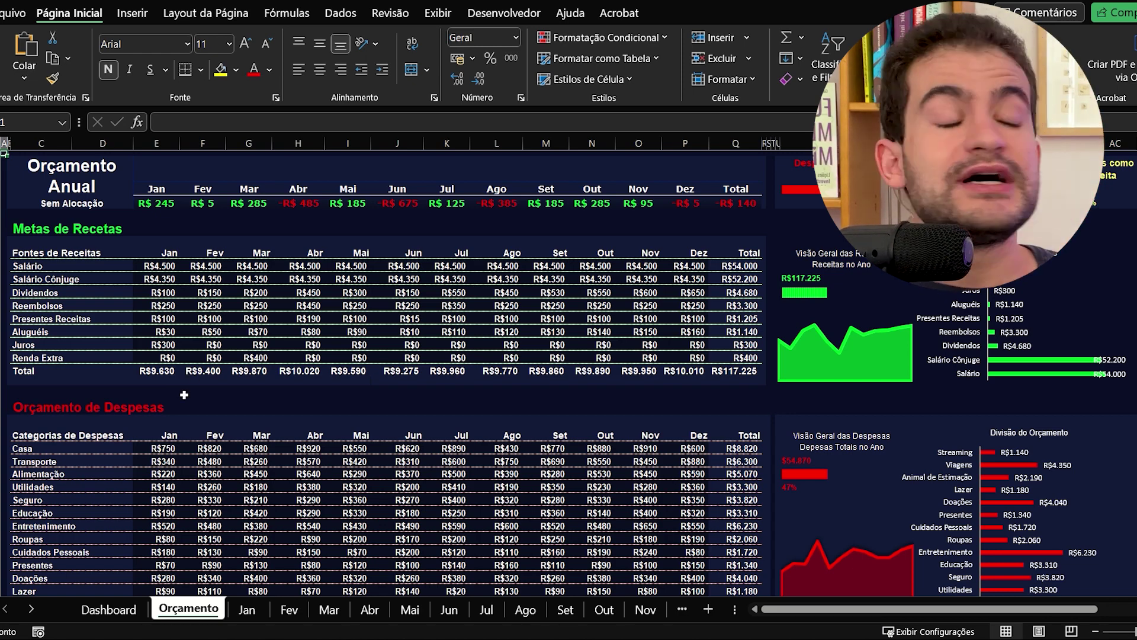
scroll(185, 395, down, 2)
scroll(185, 394, down, 11)
scroll(190, 401, down, 2)
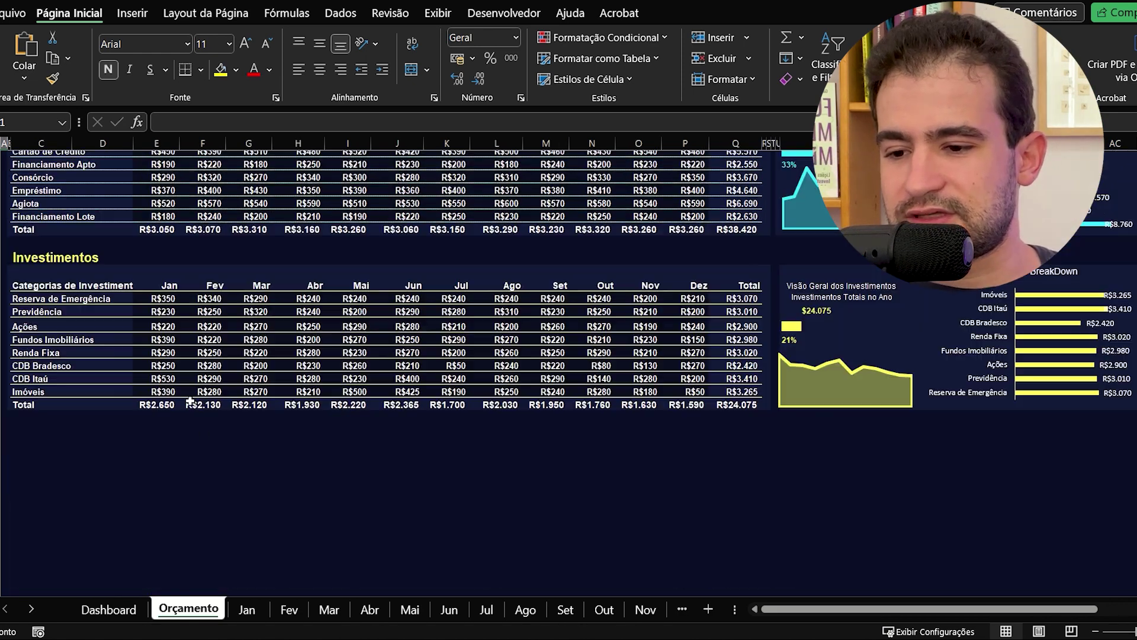
scroll(190, 402, up, 1)
scroll(145, 379, up, 3)
scroll(185, 423, up, 9)
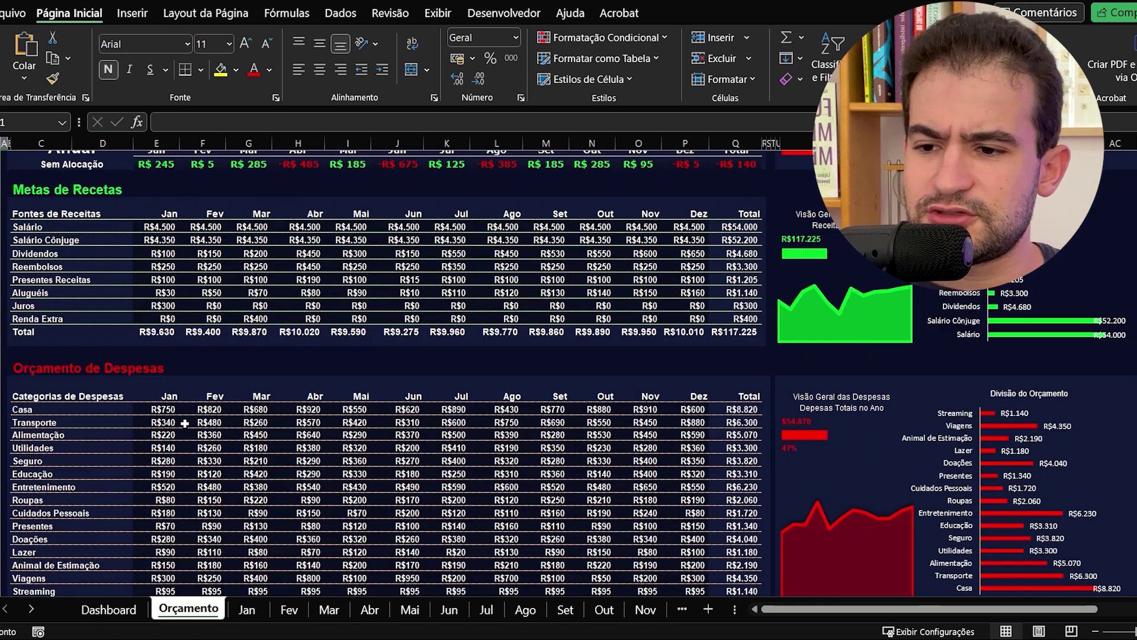
scroll(184, 423, up, 1)
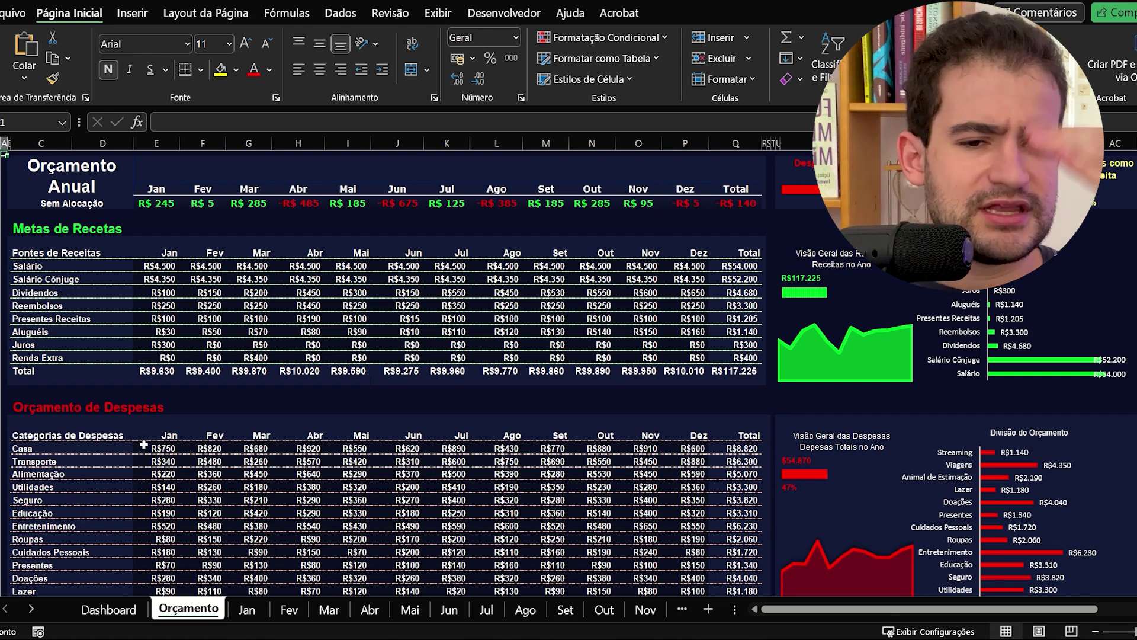
Open the Jan sheet with the Janeiro monthly dashboard and clear the selection
click(247, 610)
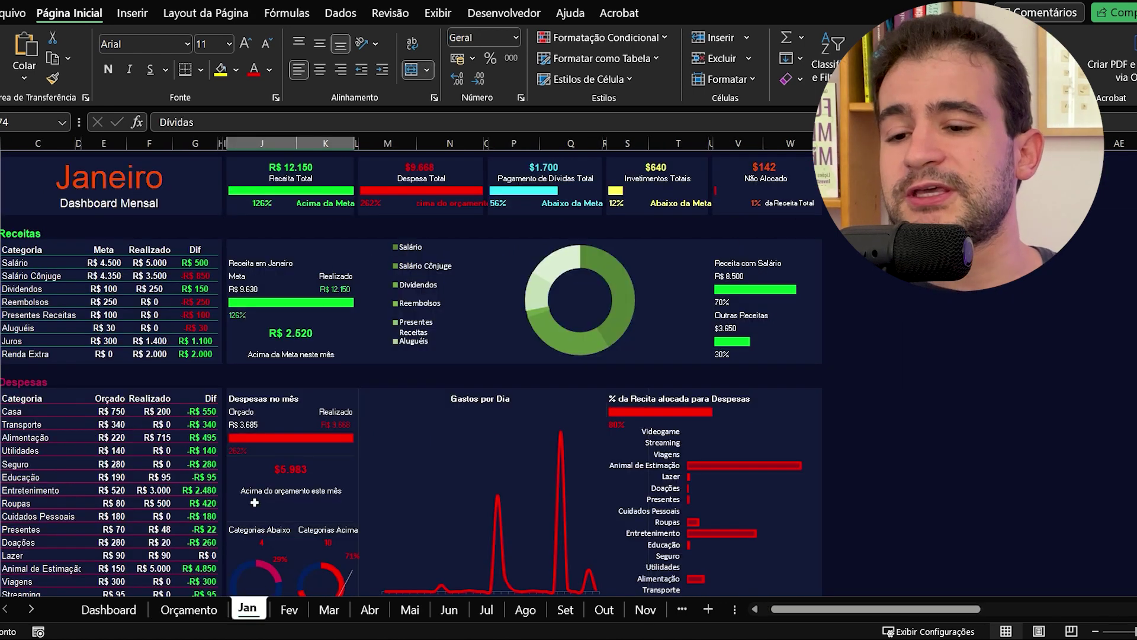
scroll(254, 502, up, 1)
scroll(254, 503, up, 1)
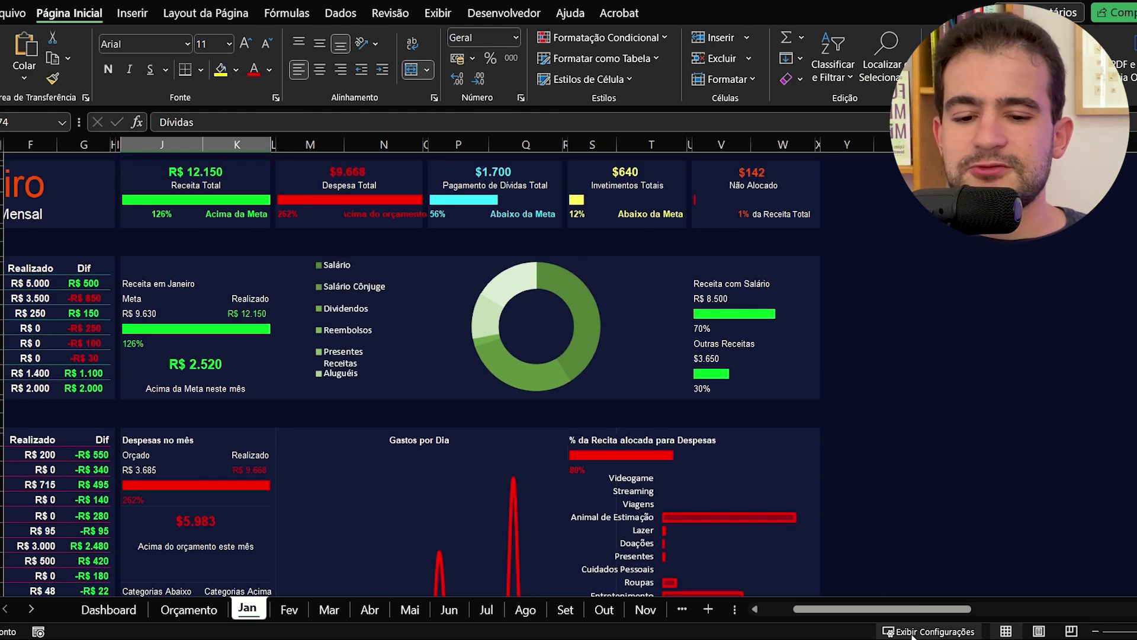
click(885, 587)
scroll(592, 474, left, 3)
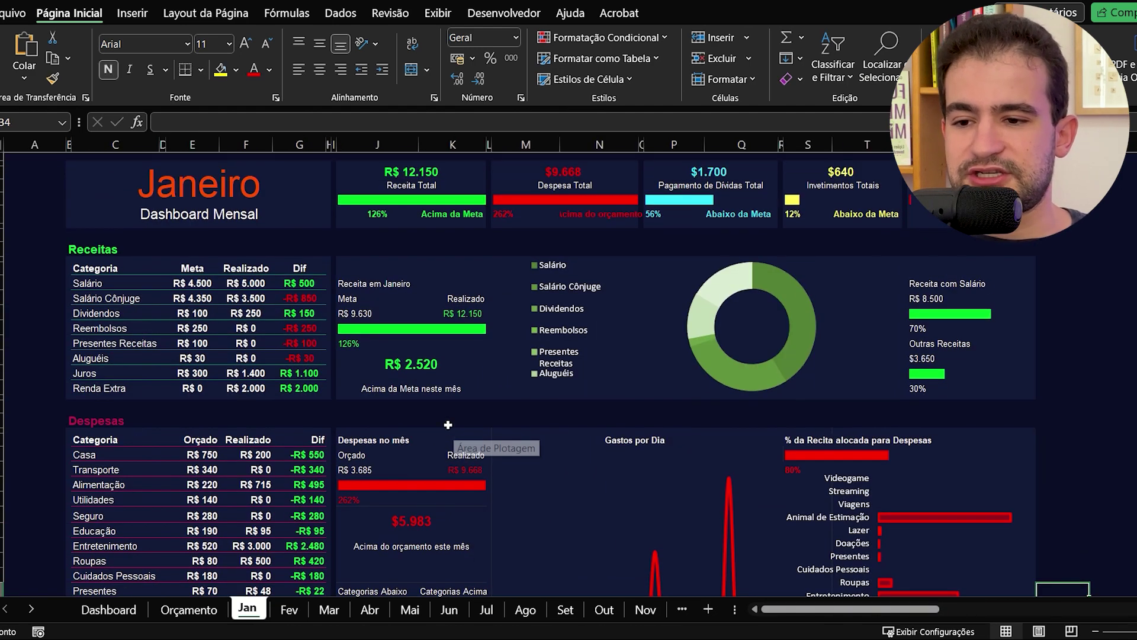
click(1062, 248)
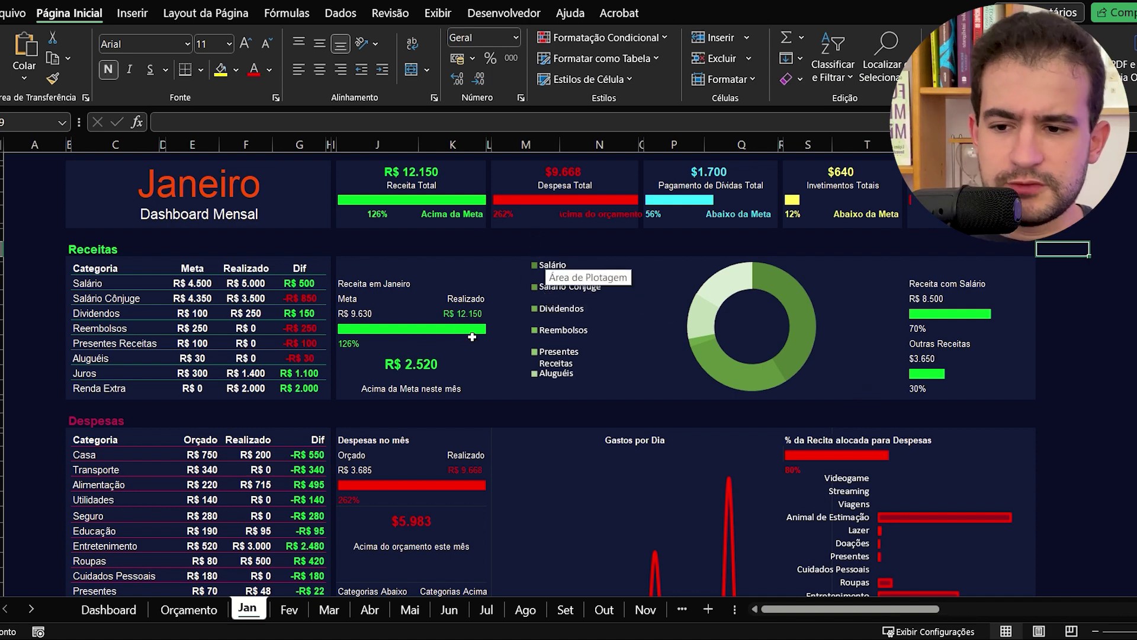
Scroll down past the Dívidas and Investimentos blocks to the Transações table
scroll(593, 369, down, 3)
scroll(504, 320, up, 1)
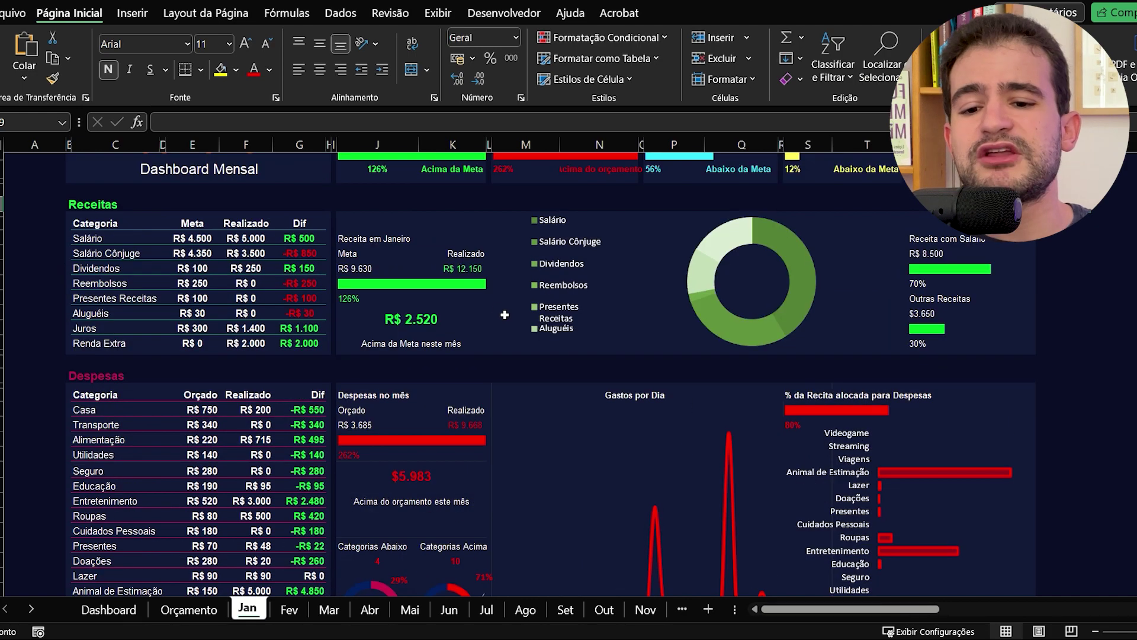
scroll(459, 425, down, 3)
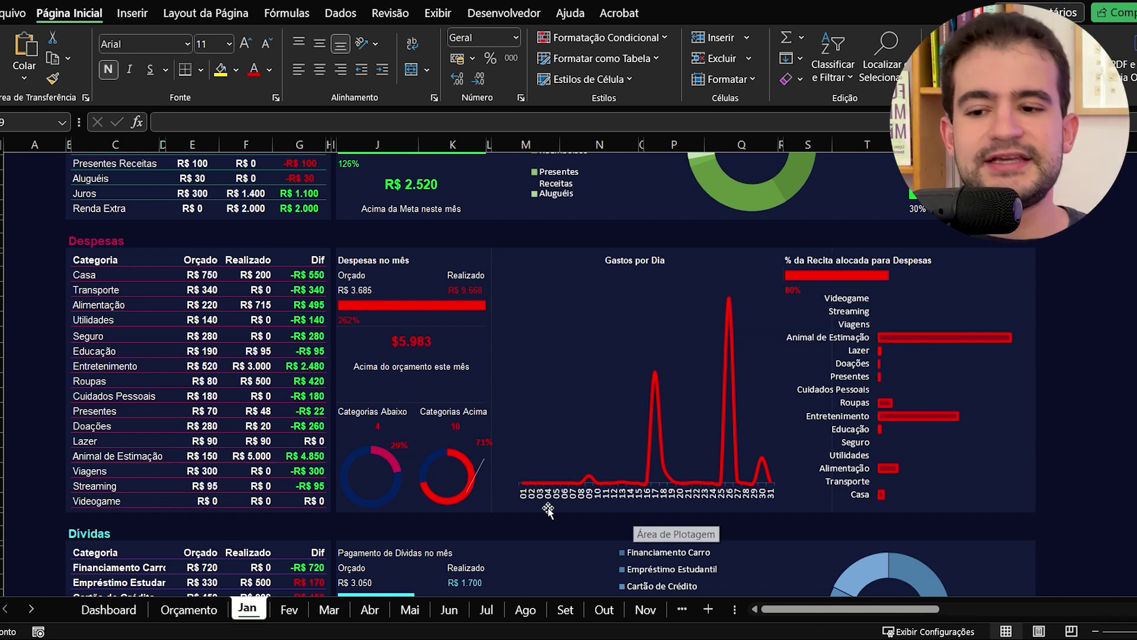
scroll(320, 432, up, 1)
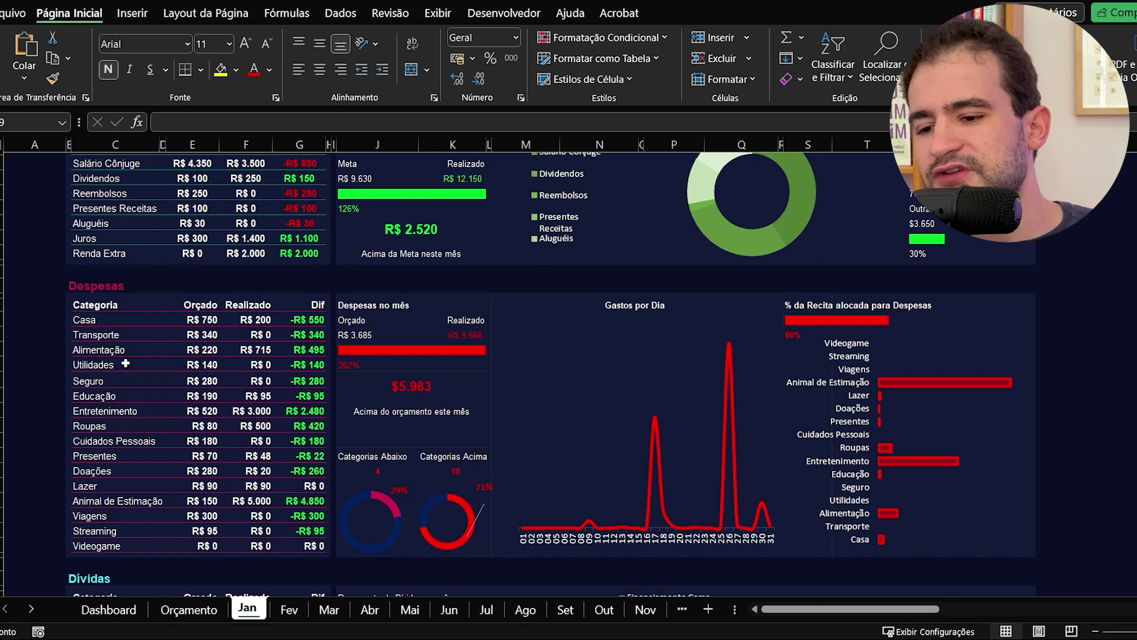
scroll(320, 380, down, 4)
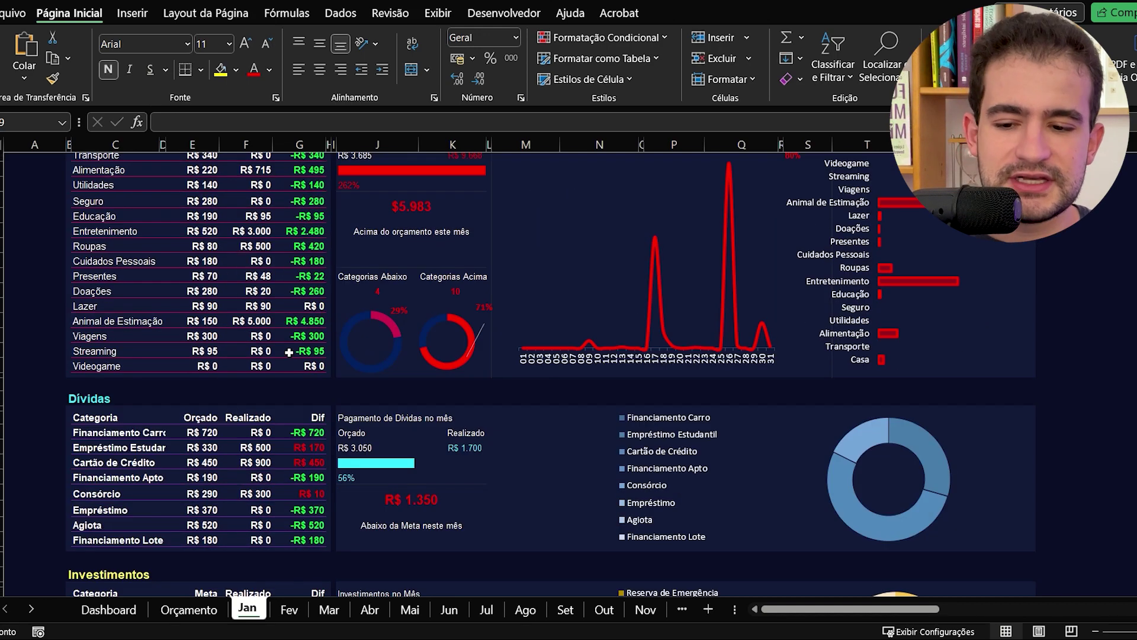
scroll(148, 417, down, 2)
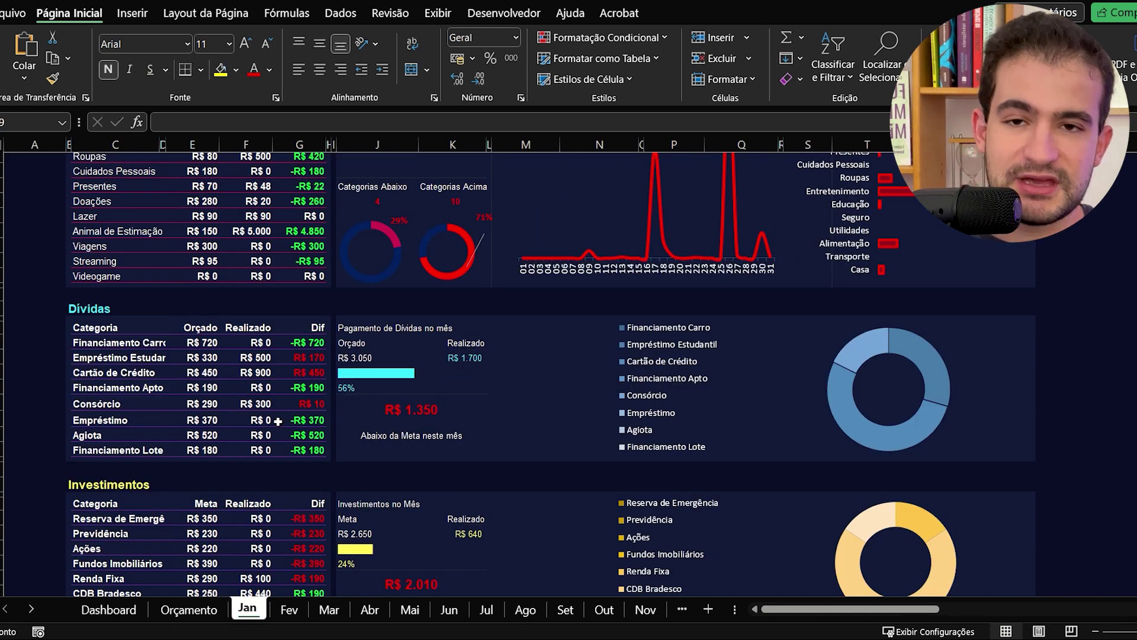
scroll(377, 378, down, 5)
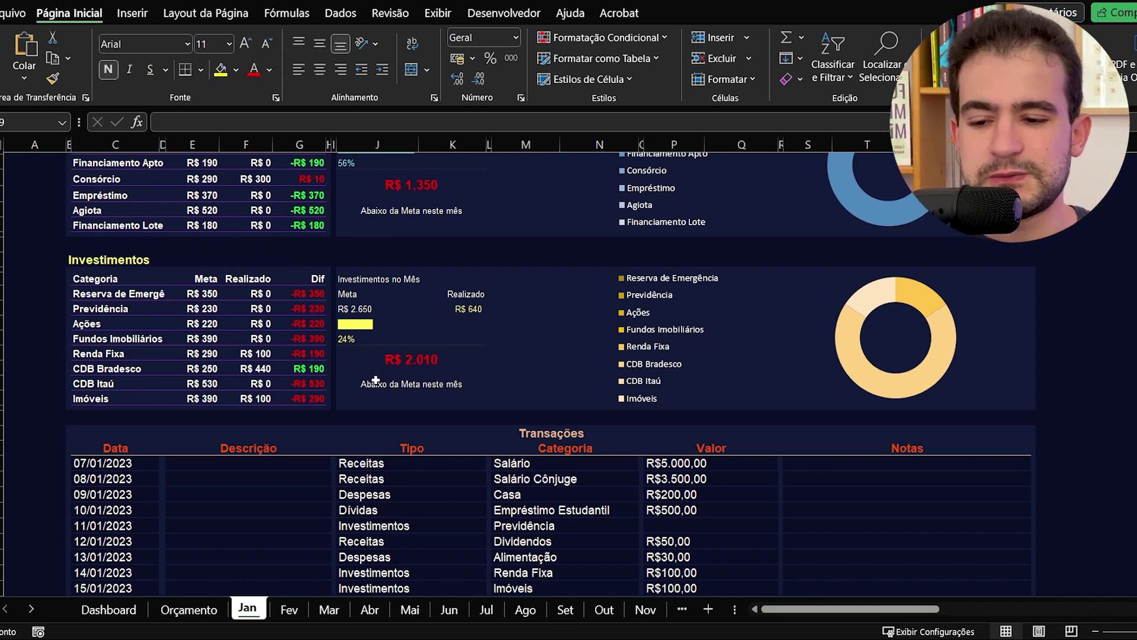
scroll(376, 379, down, 1)
scroll(370, 390, down, 2)
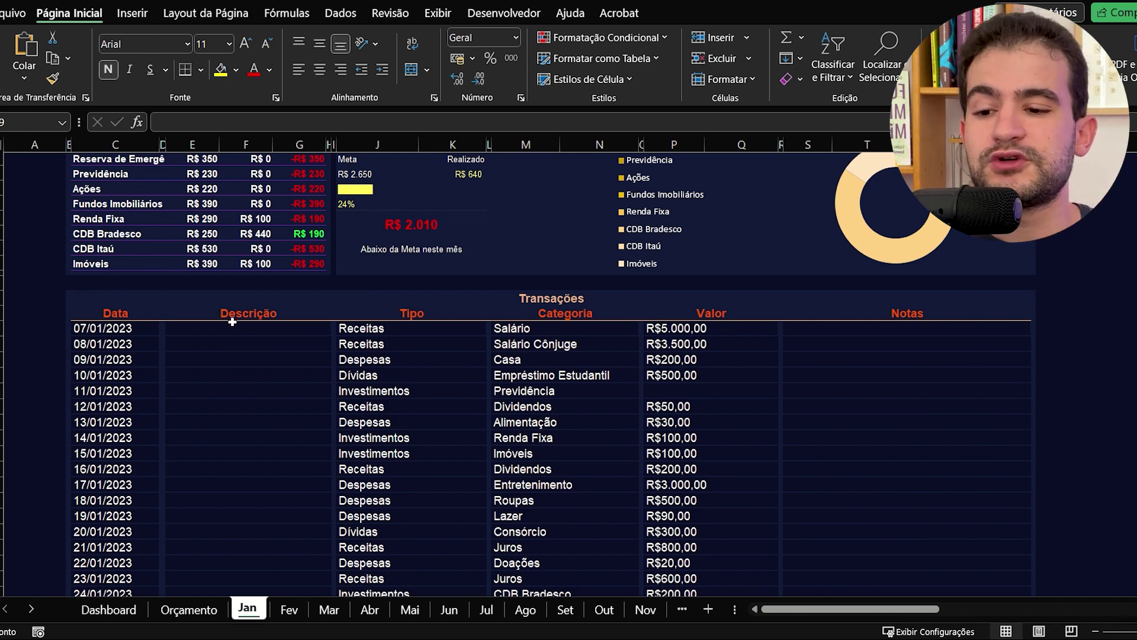
Enter 'Comprei' as the 07/01/2023 transaction's description and look over the Tipo choices
click(232, 329)
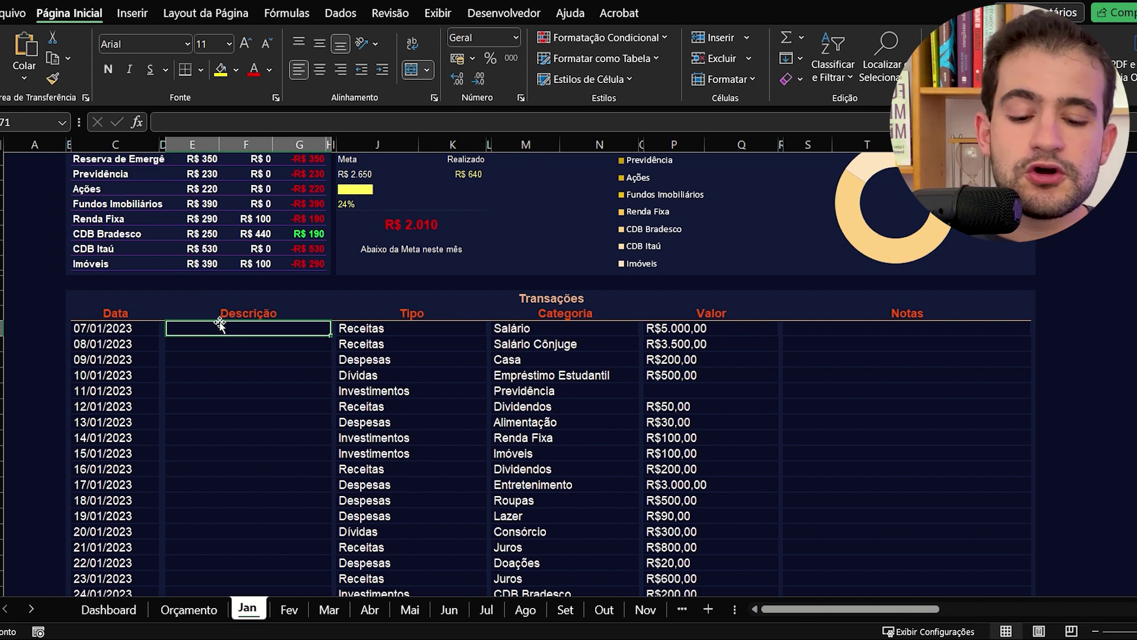
text(cOMPREI)
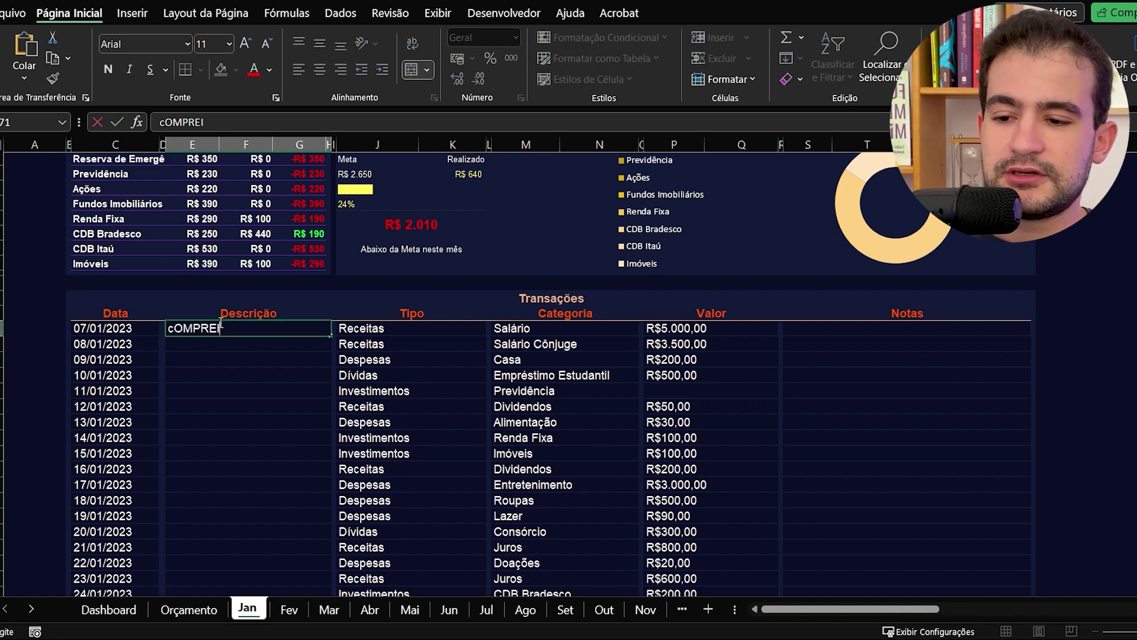
text(C)
key(Caps_Lock)
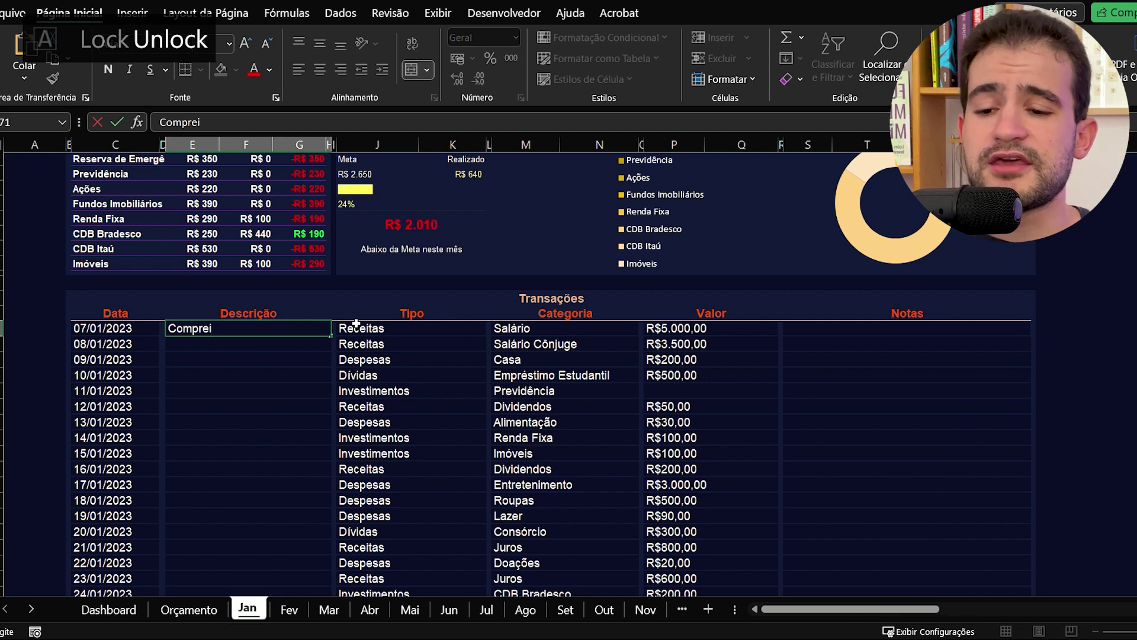
click(402, 328)
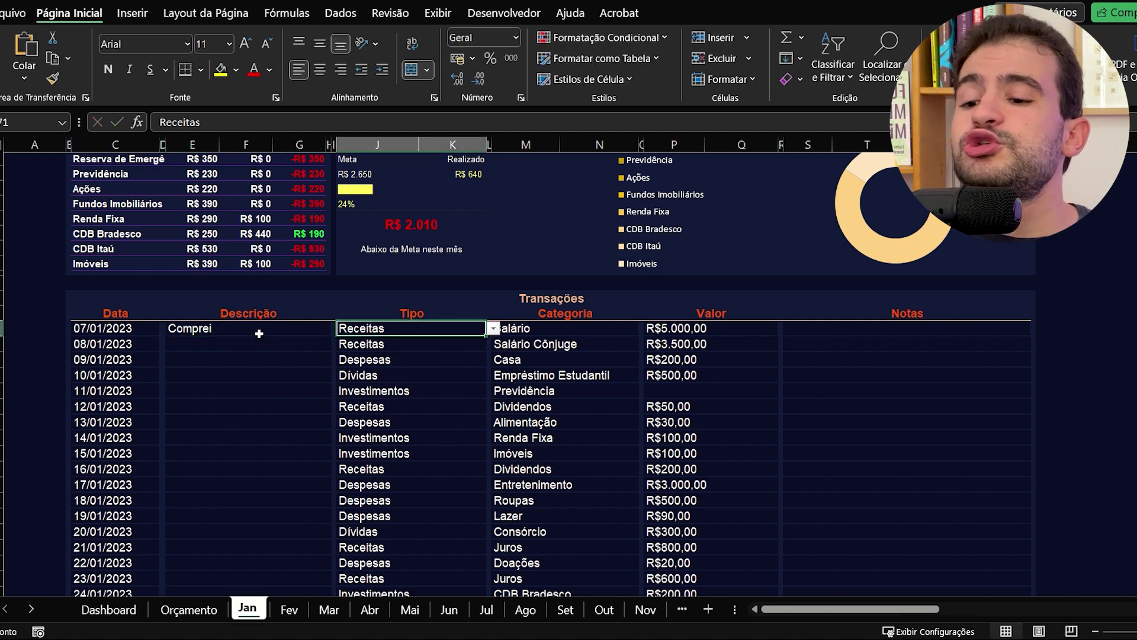
click(498, 327)
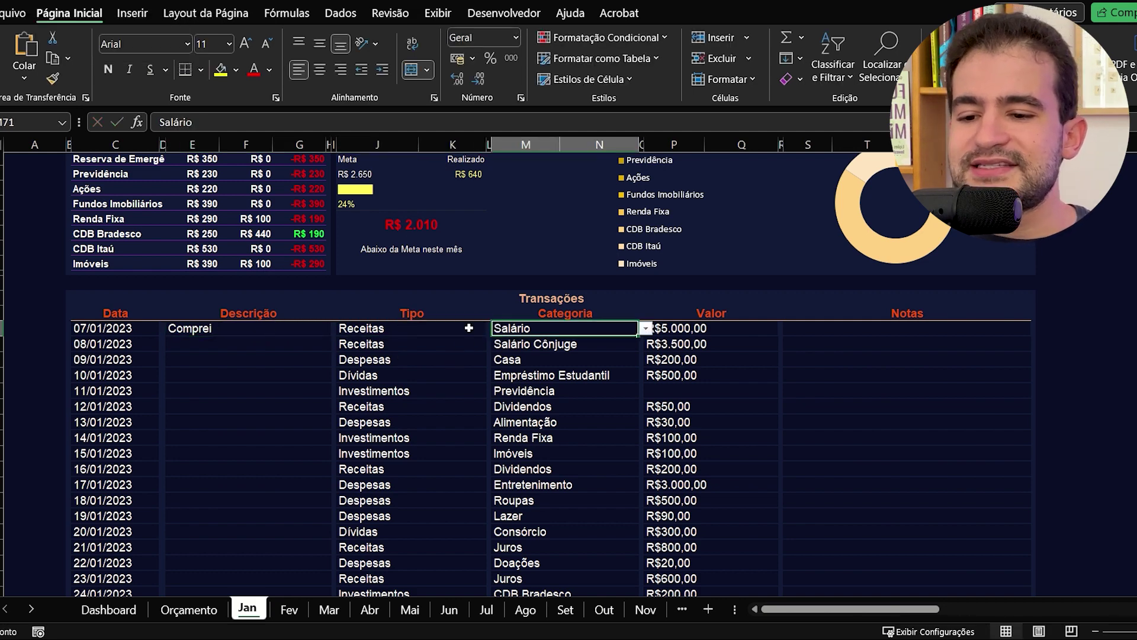
click(469, 327)
click(492, 329)
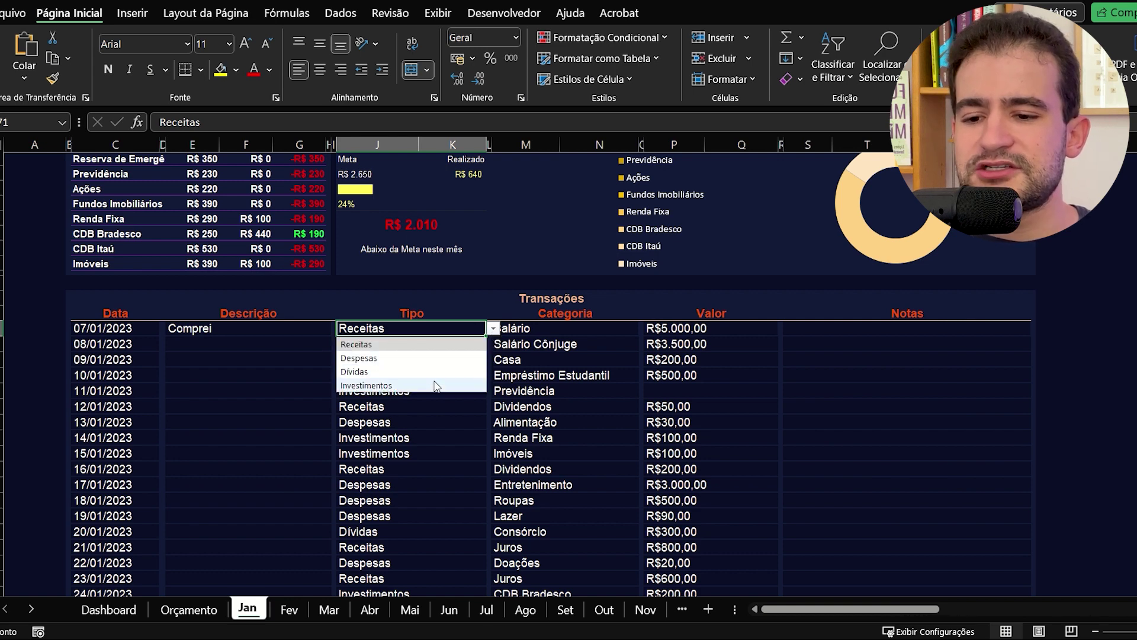
click(397, 330)
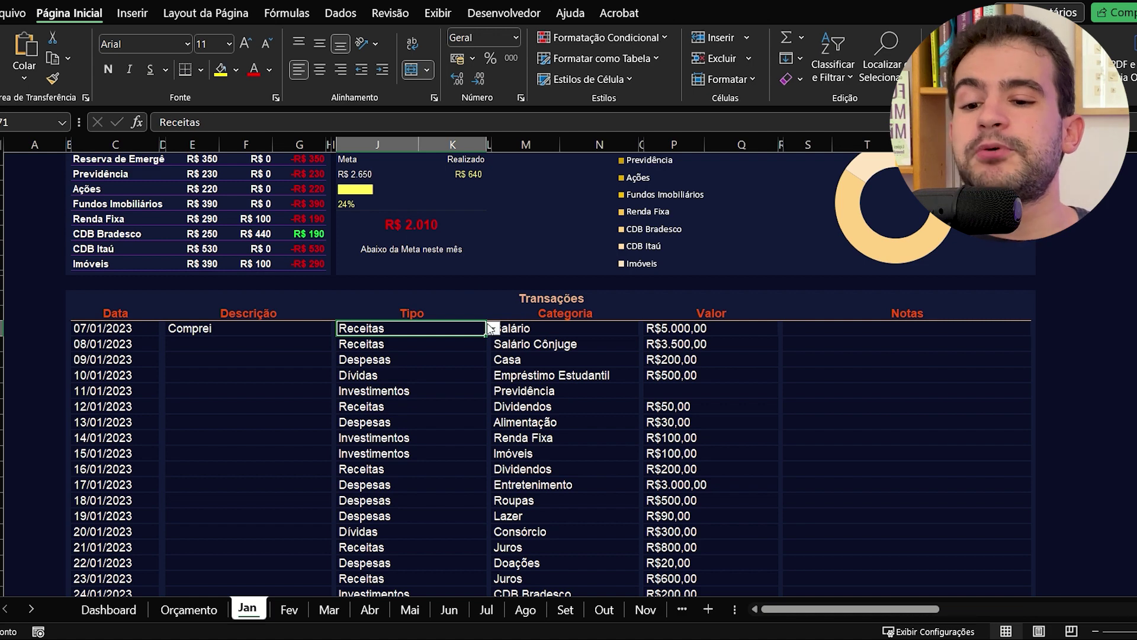
Clear the 'Comprei' description and set the transaction's Tipo to Despesas
click(326, 334)
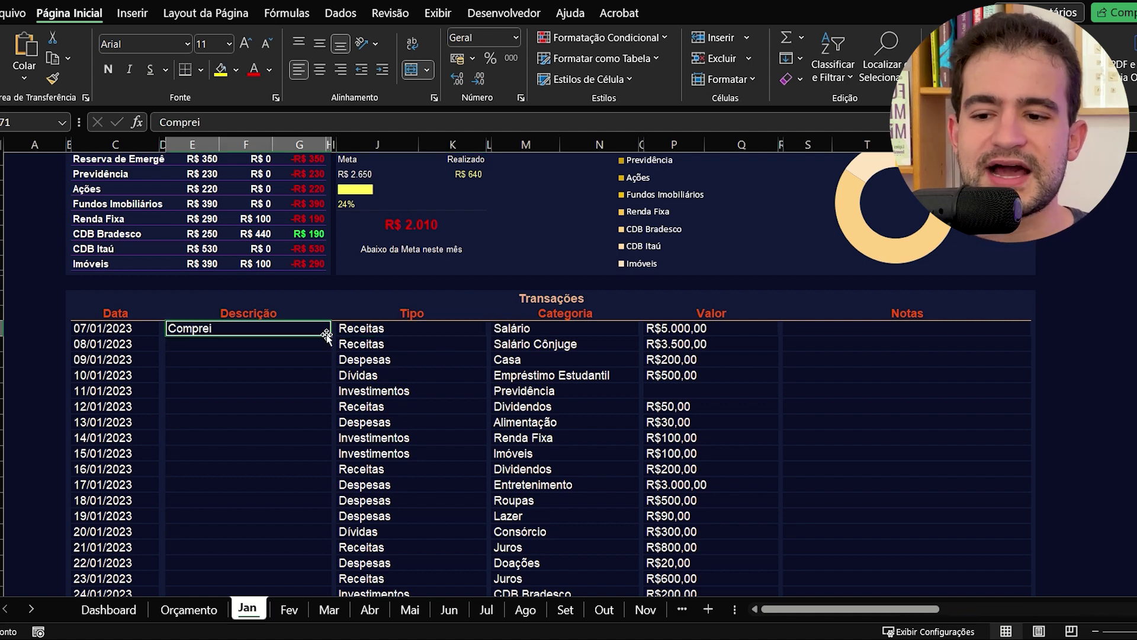
key(Delete)
click(402, 328)
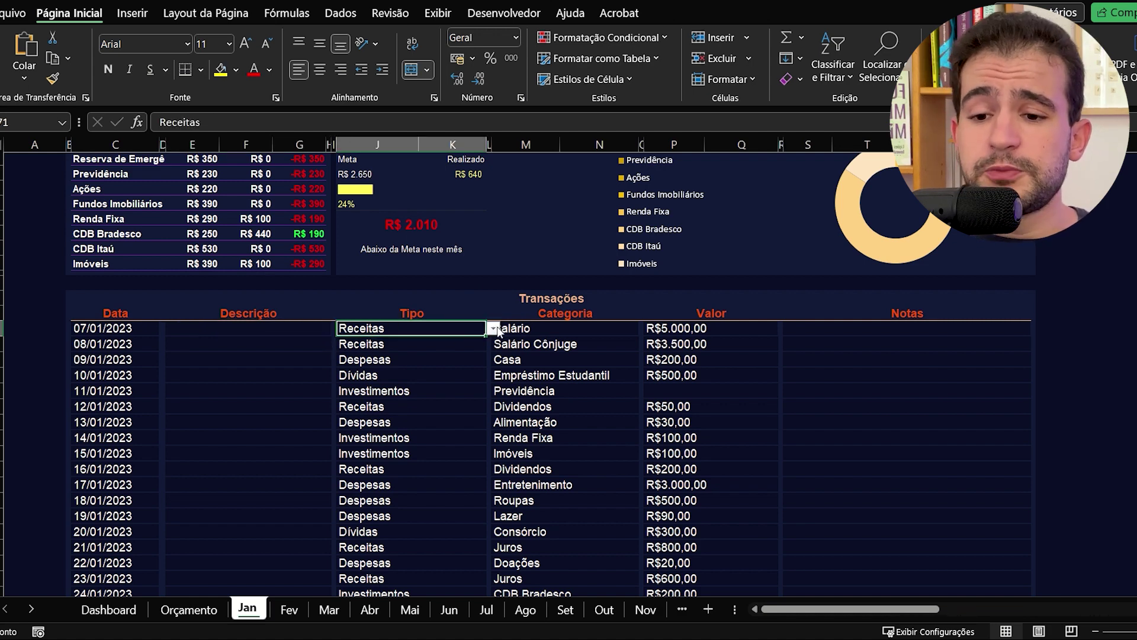
click(545, 334)
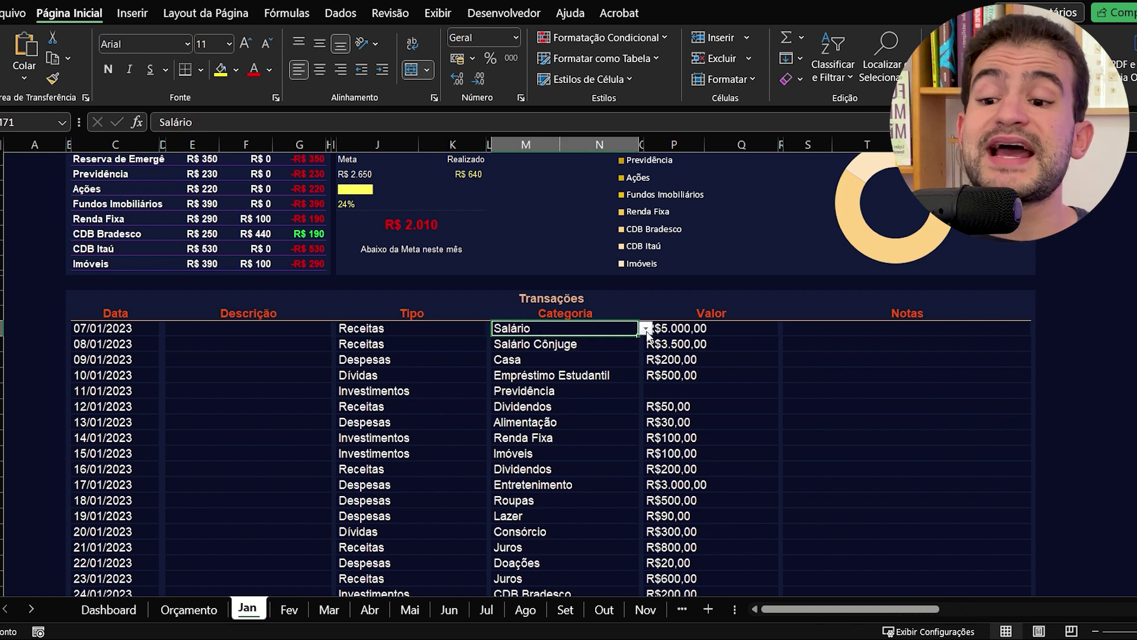
click(385, 333)
click(493, 328)
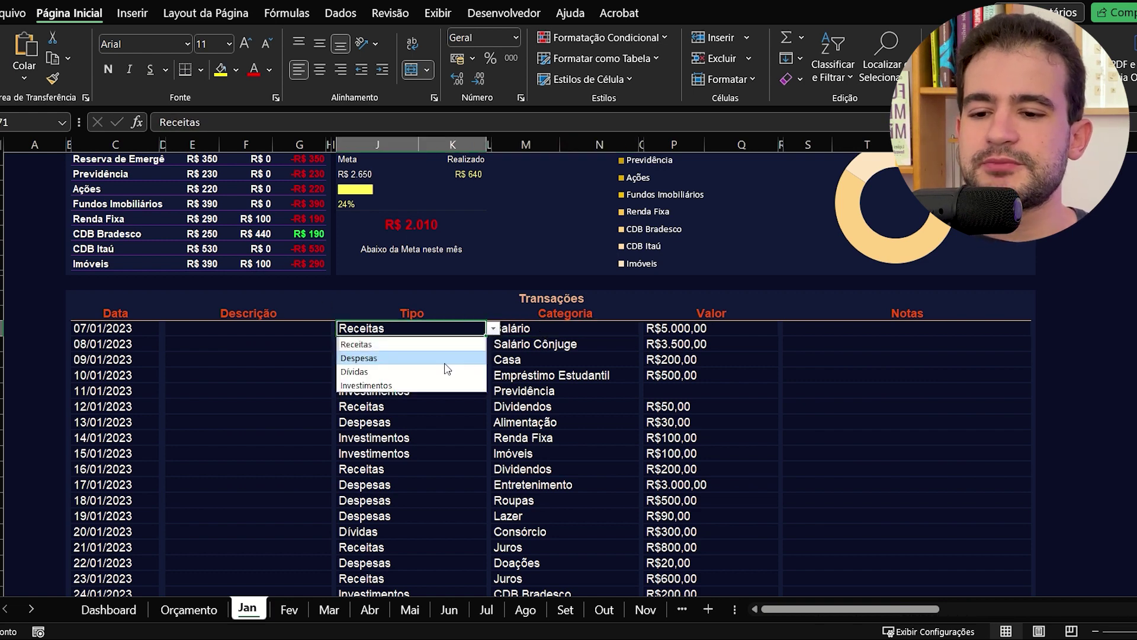
click(367, 359)
Browse the expense category list, leaving the category as Salário
click(546, 326)
click(646, 329)
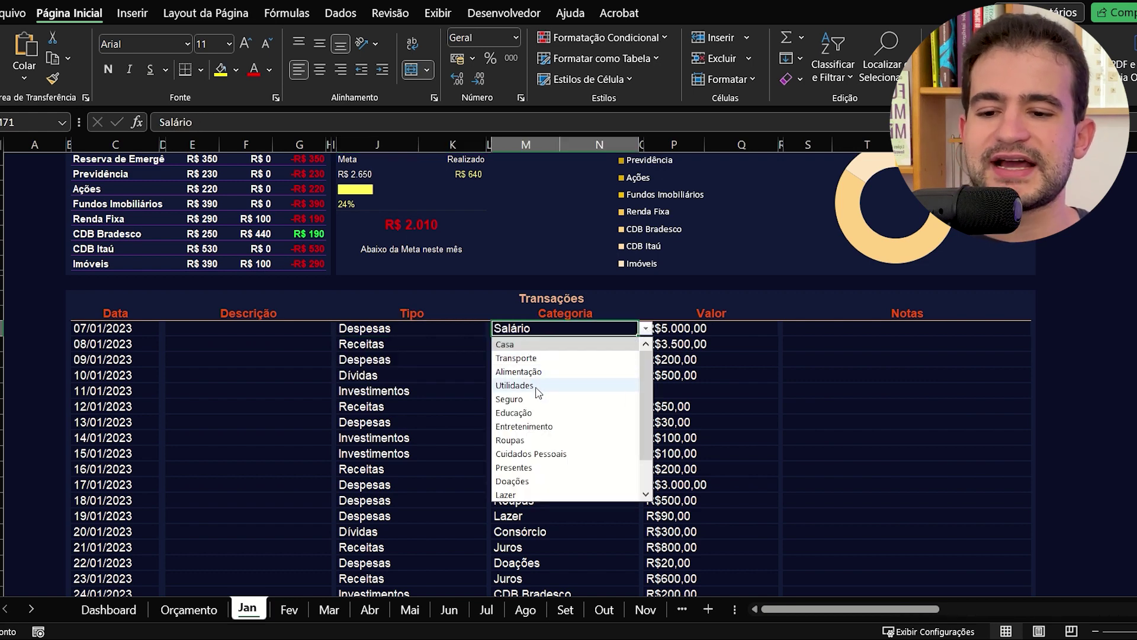
scroll(578, 416, down, 1)
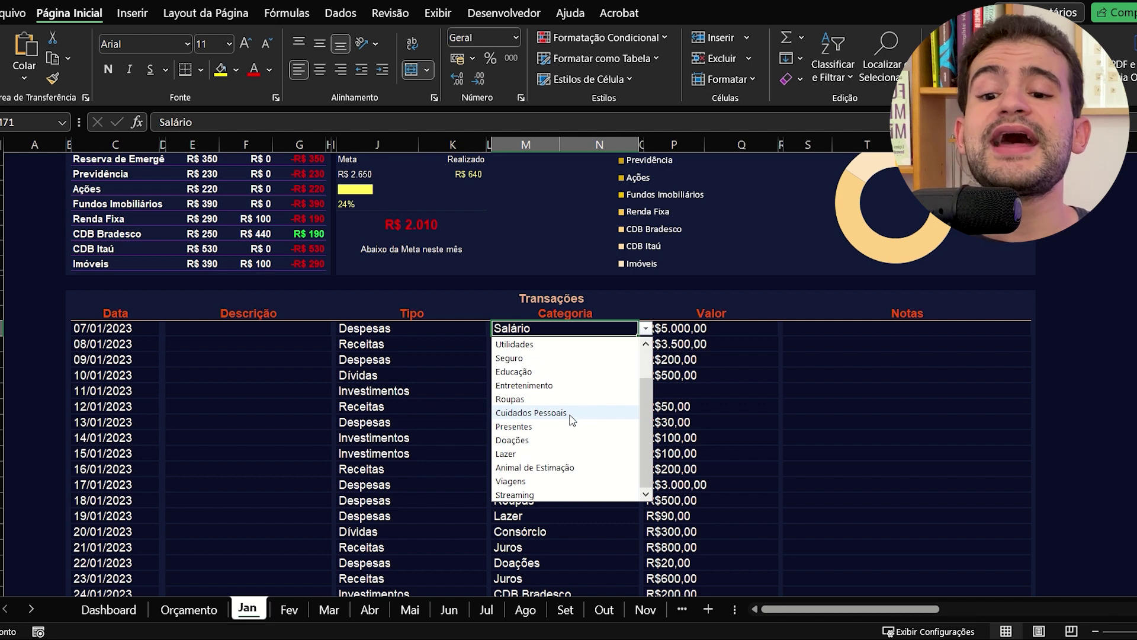
scroll(572, 420, up, 1)
scroll(548, 441, down, 1)
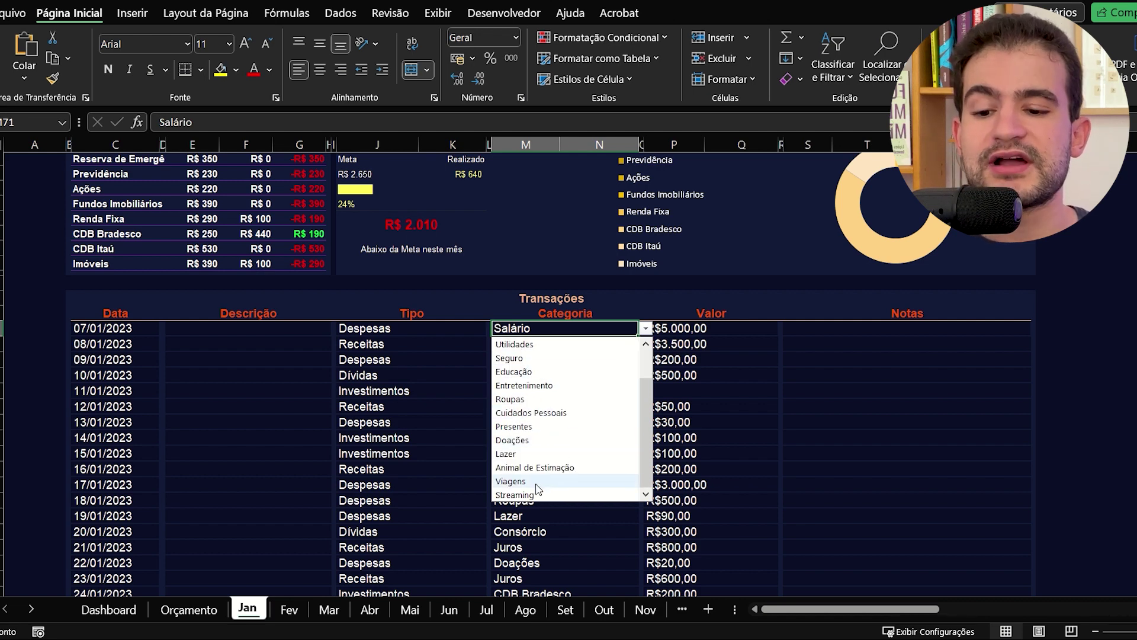
click(537, 328)
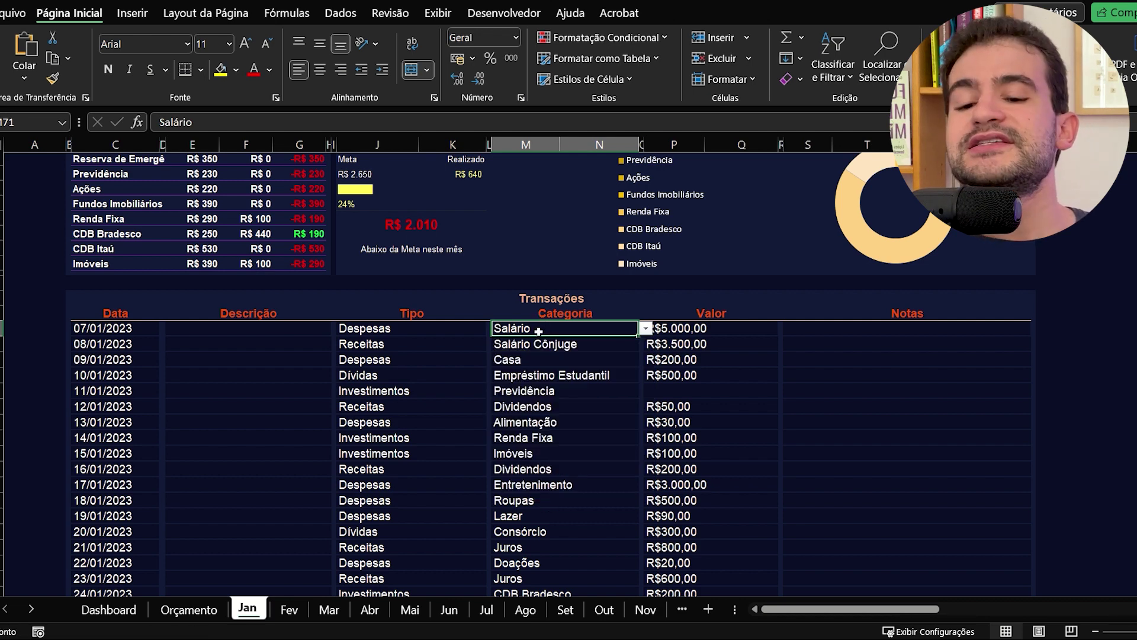
click(715, 331)
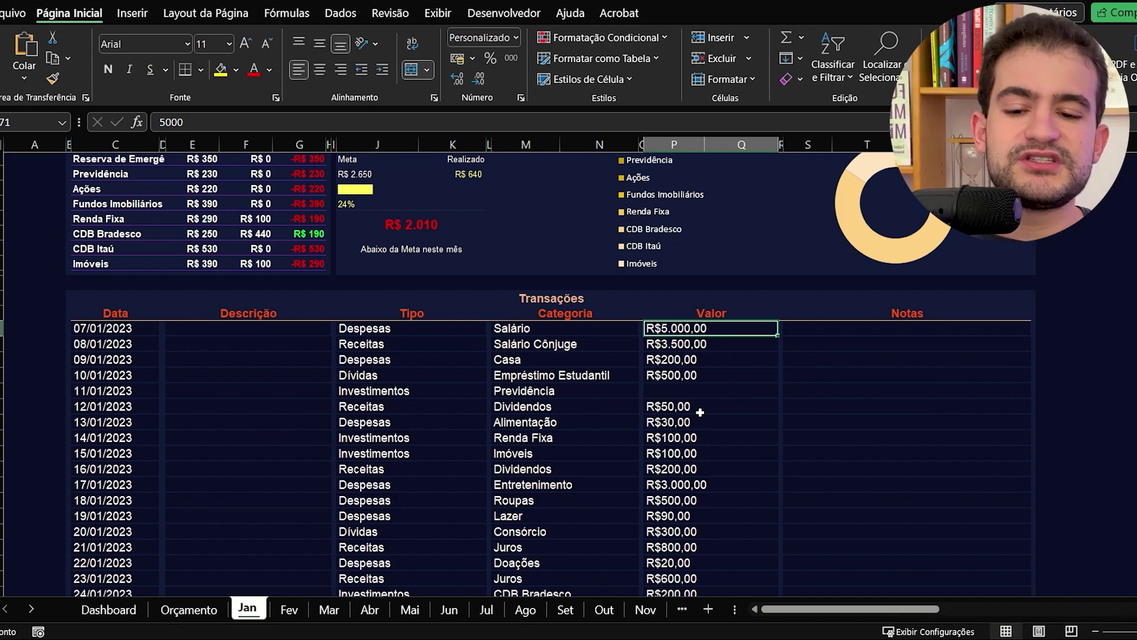
Switch between the Jan and Dashboard sheets, ending on the Dashboard
scroll(700, 413, up, 10)
scroll(220, 272, up, 5)
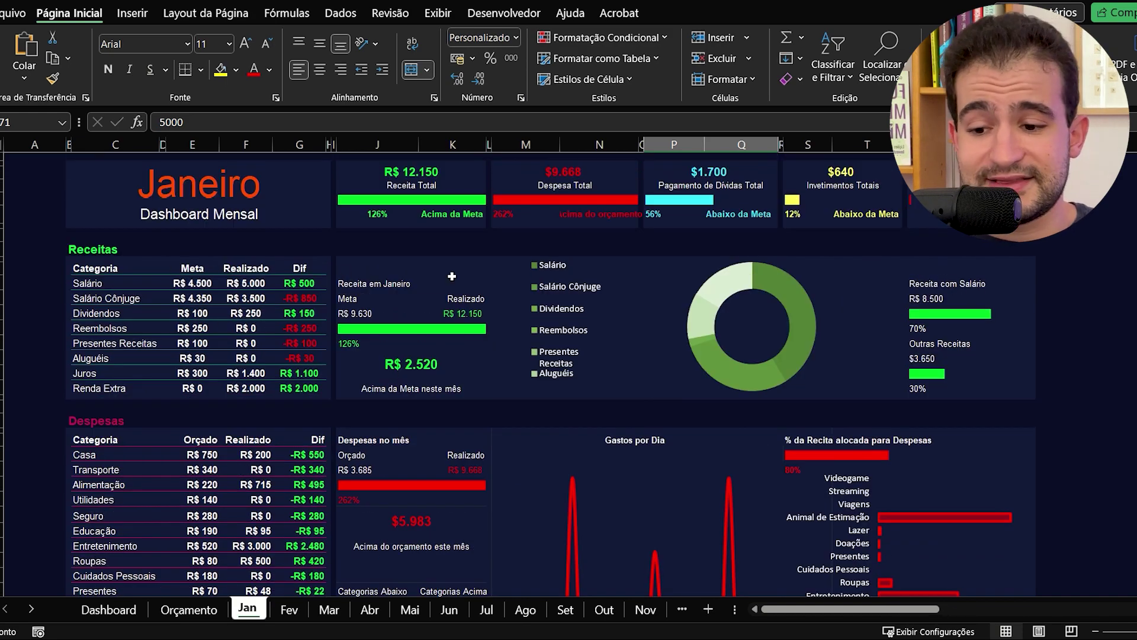
click(112, 610)
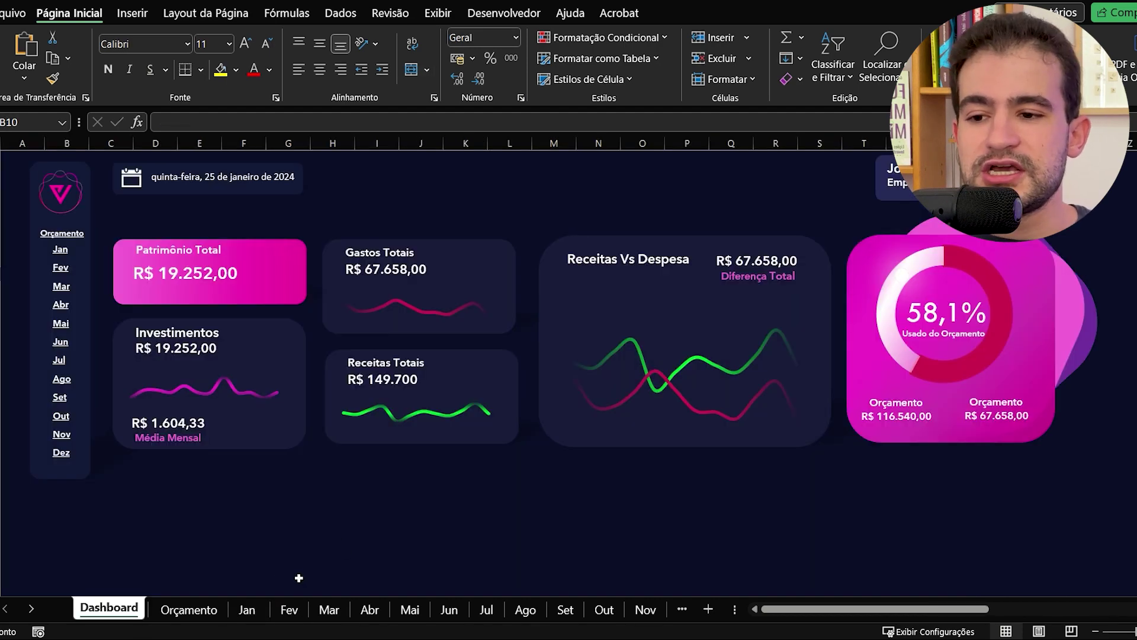
click(247, 610)
scroll(479, 418, down, 10)
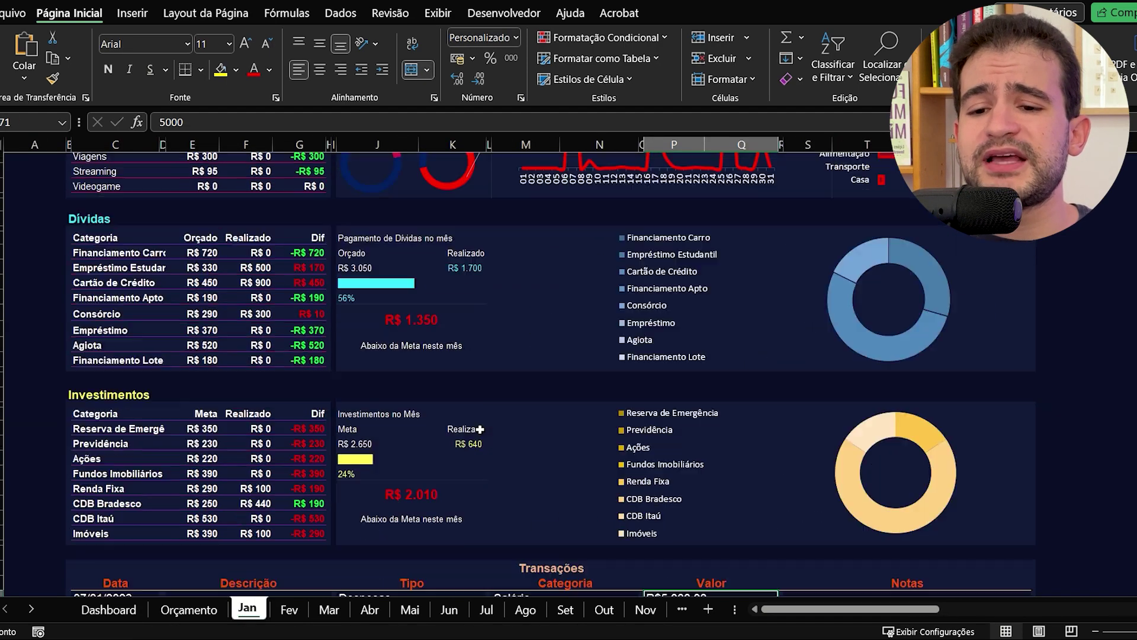
scroll(479, 419, down, 5)
scroll(479, 419, down, 7)
click(109, 610)
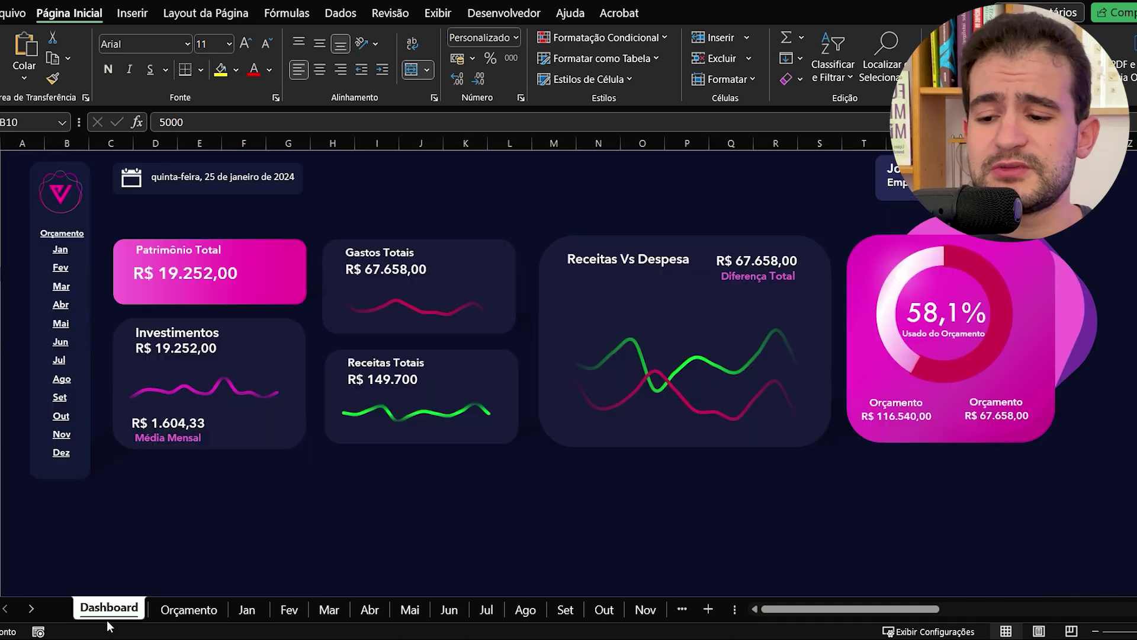
Jump from the Dashboard to the Fev month sheet's transactions table
click(61, 269)
scroll(356, 296, down, 5)
scroll(473, 308, down, 5)
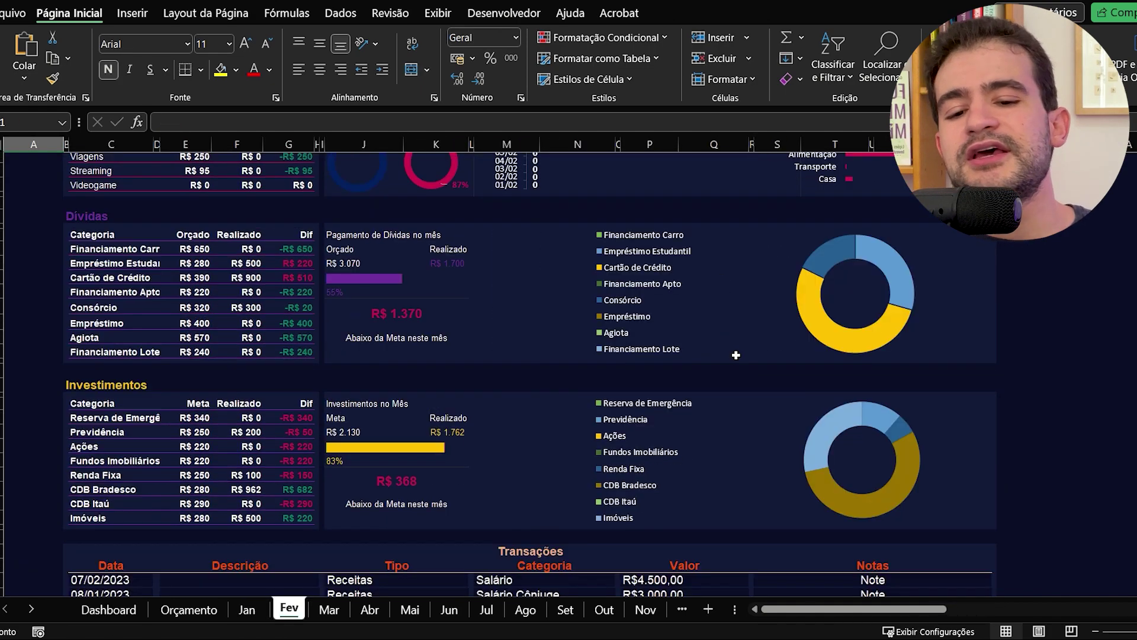
scroll(533, 320, down, 7)
scroll(540, 325, up, 3)
Open the first February transaction's category list and close it unchanged
drag(397, 279, 401, 293)
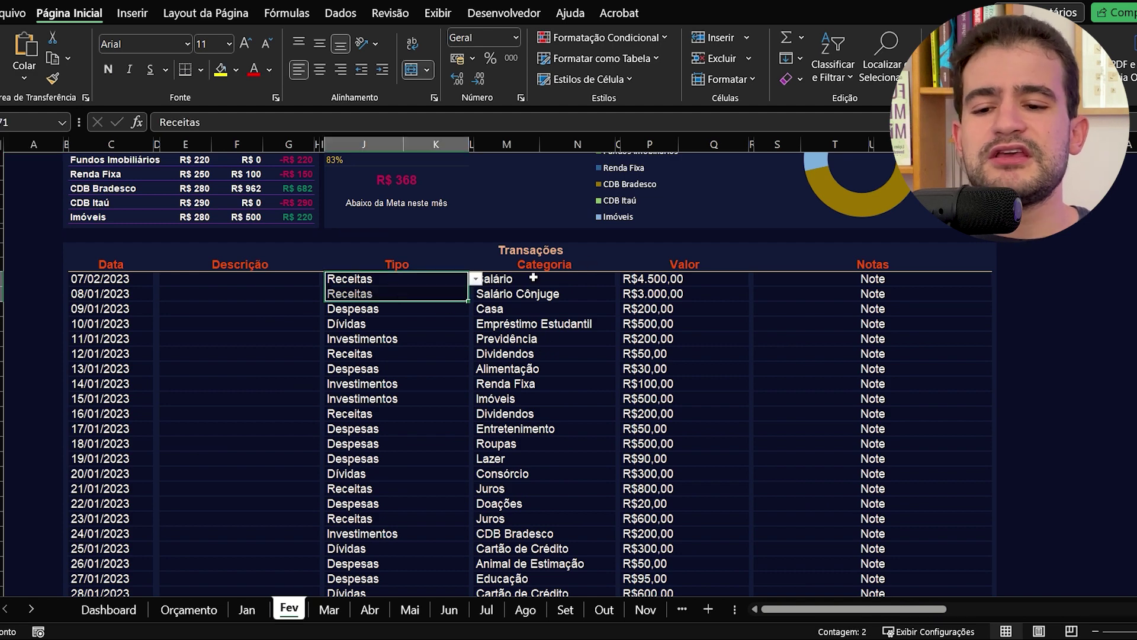
click(585, 278)
click(623, 280)
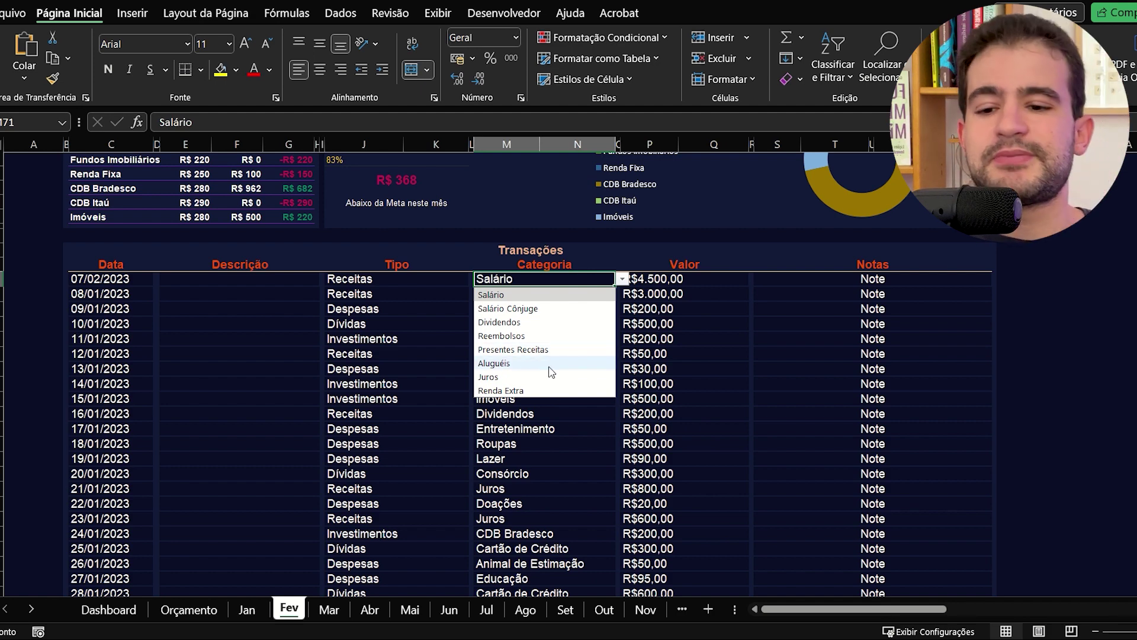
click(411, 283)
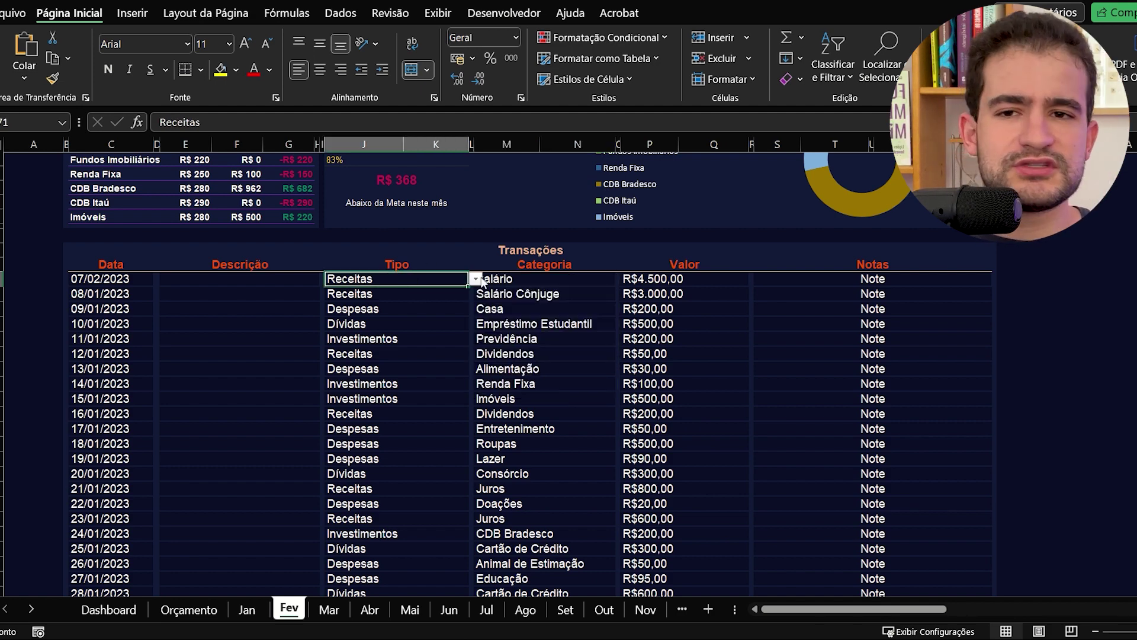
scroll(469, 290, up, 7)
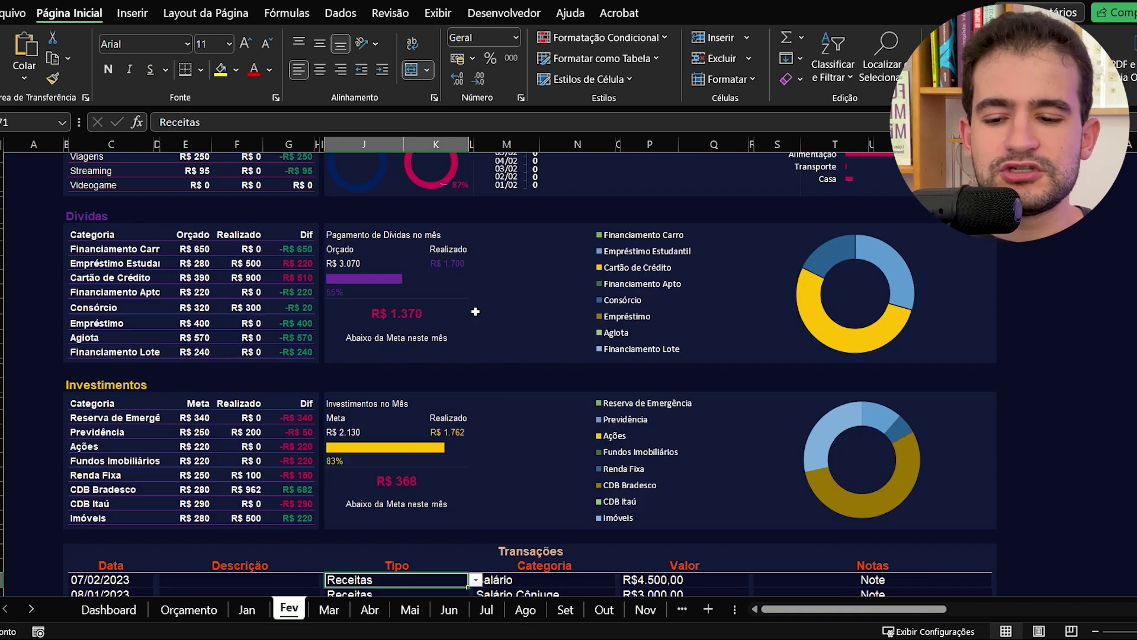
scroll(478, 313, up, 11)
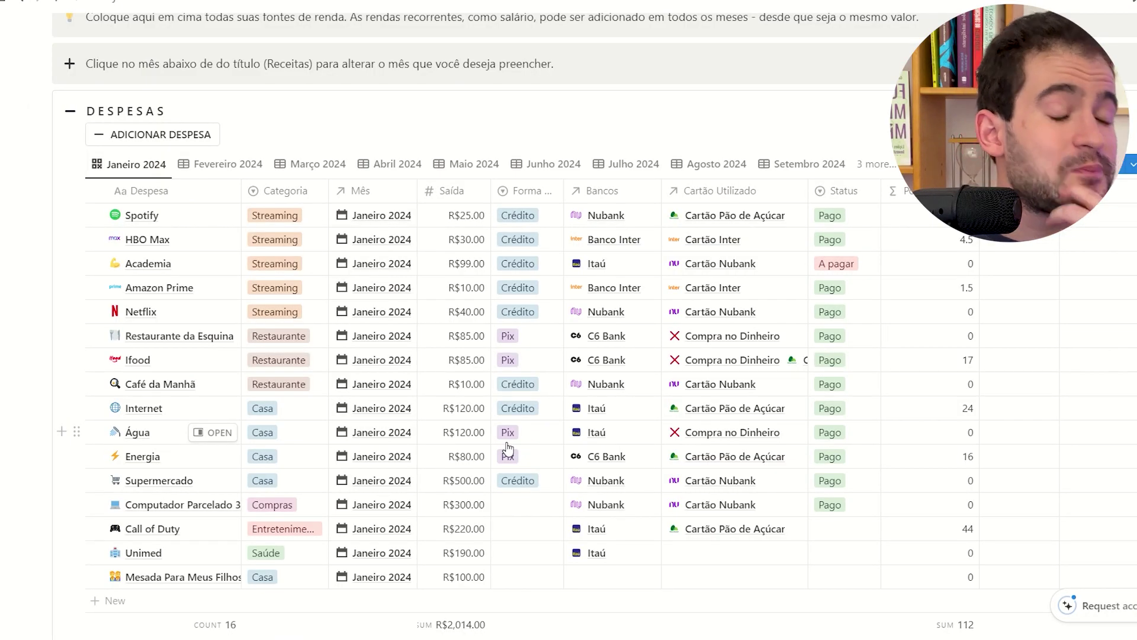
Raise the 'Quantos Mil Reais Eu Tenho?' counter to 3/1000 with the green + button
scroll(497, 415, up, 10)
scroll(485, 406, up, 10)
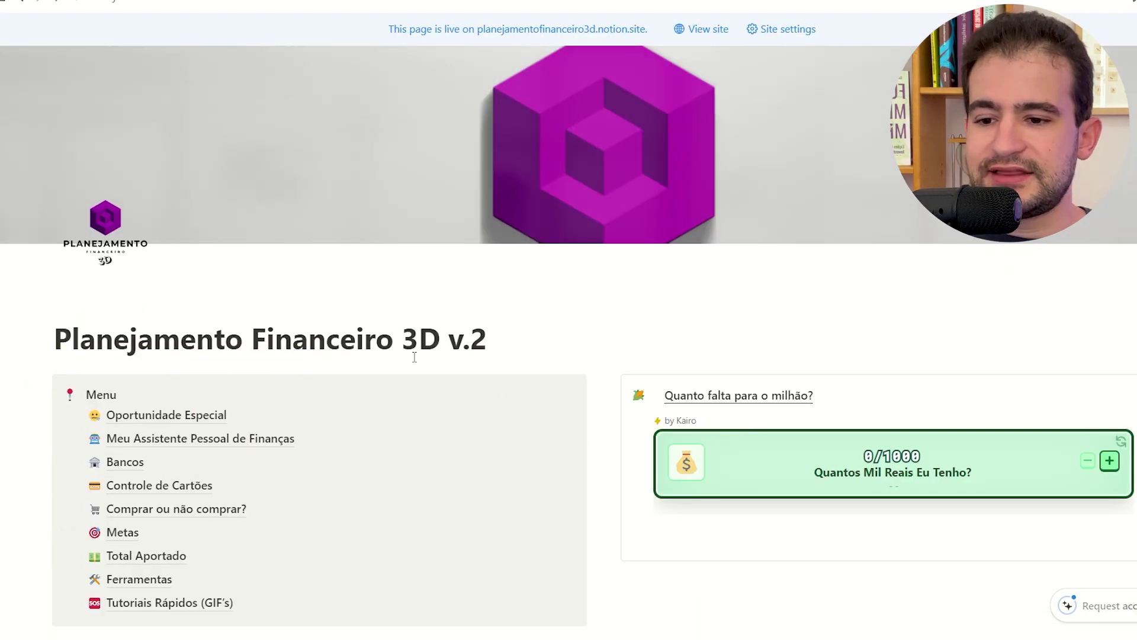
scroll(403, 349, down, 2)
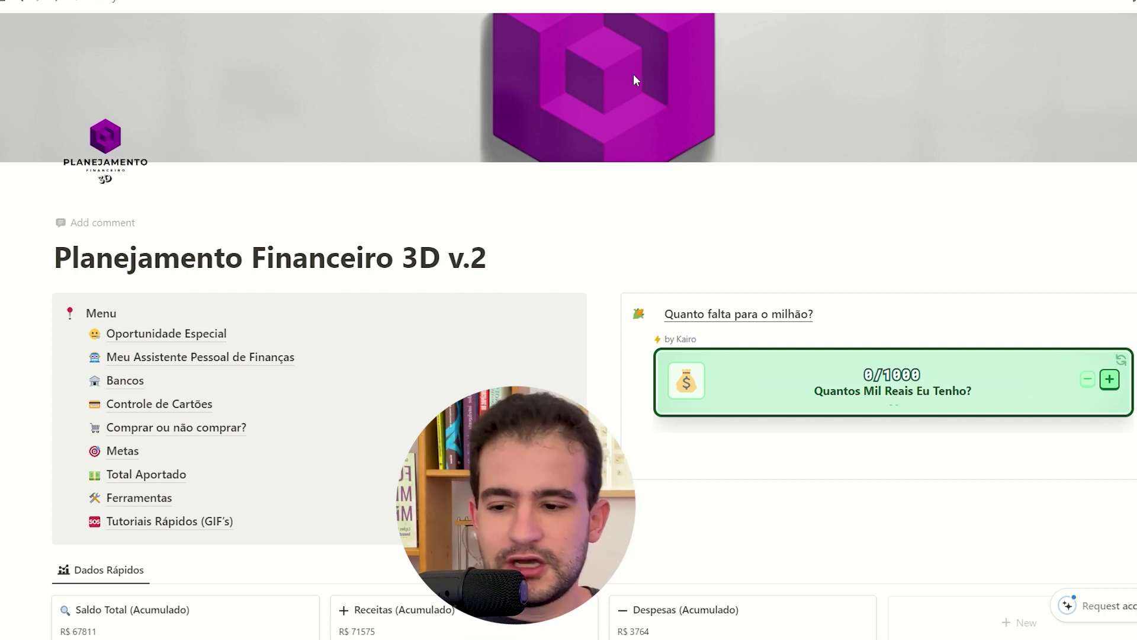
click(1109, 380)
click(1110, 380)
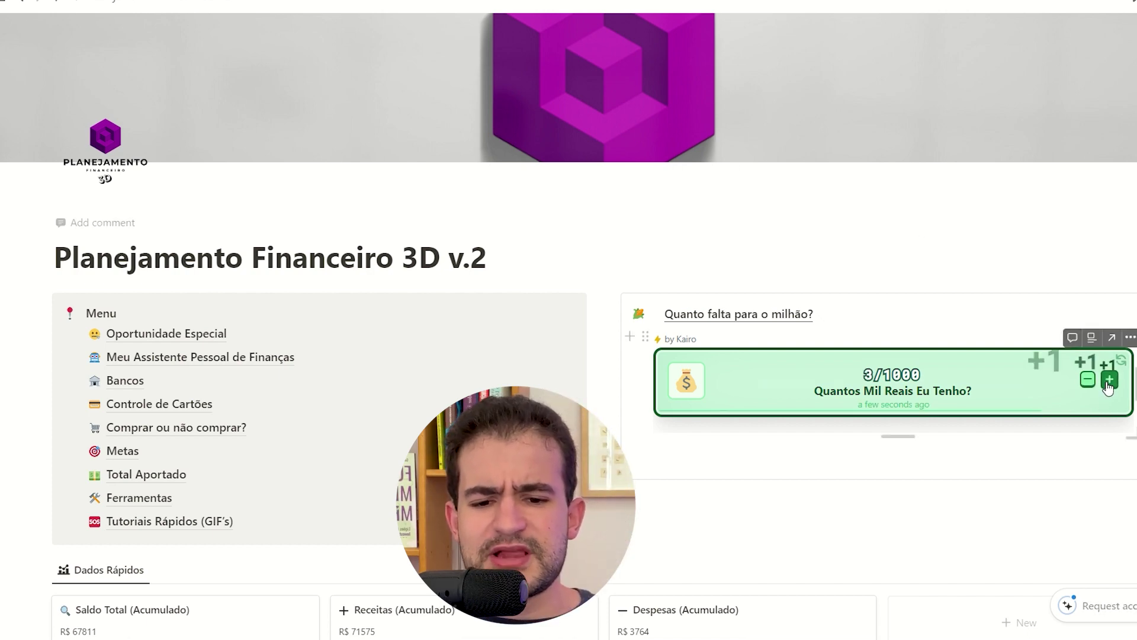
scroll(683, 391, down, 2)
scroll(683, 391, down, 1)
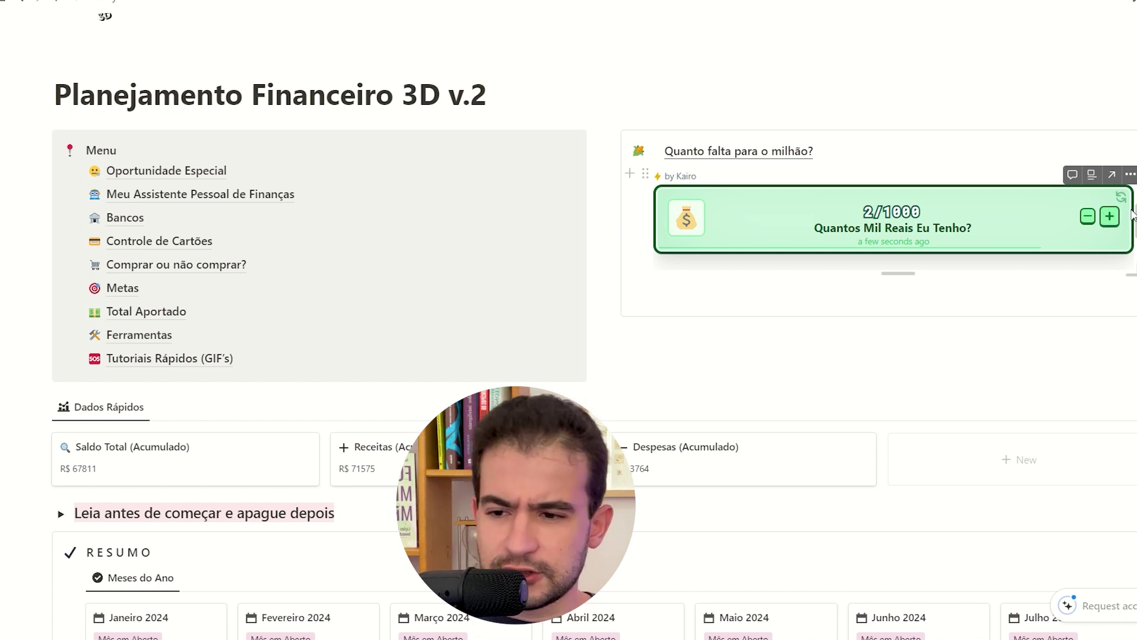
click(1109, 217)
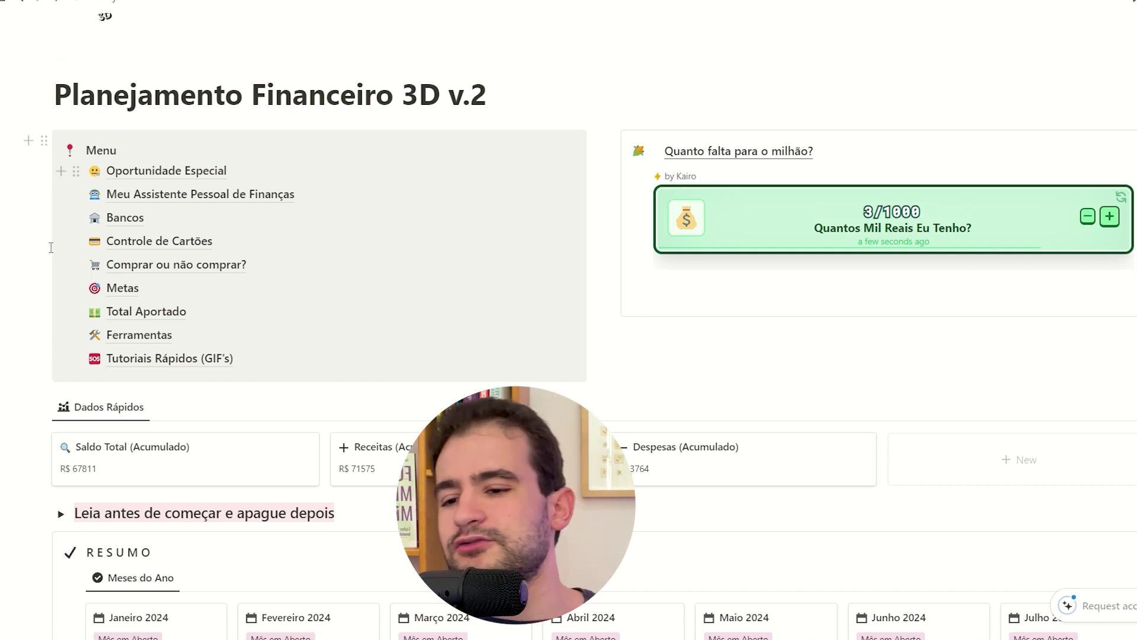
click(159, 243)
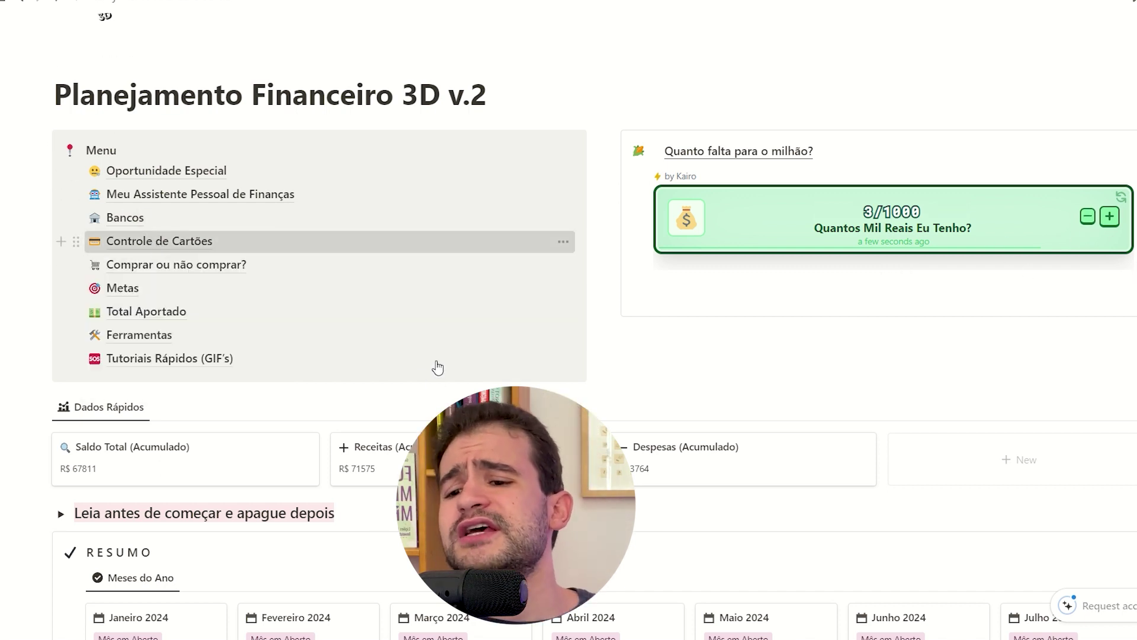
scroll(460, 328, down, 3)
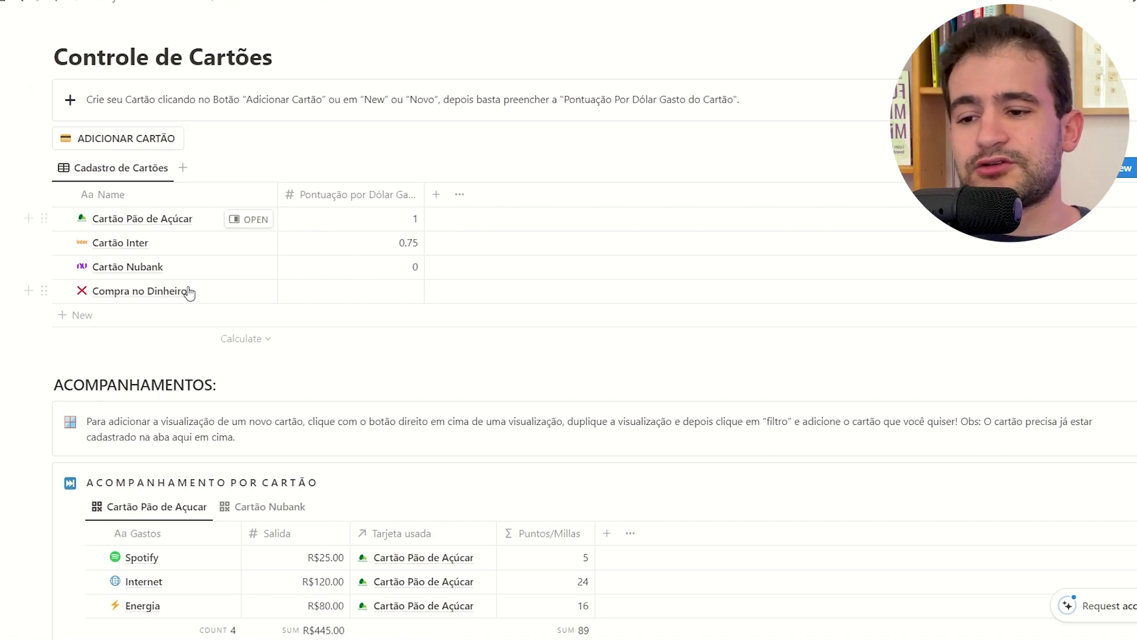
scroll(257, 336, down, 2)
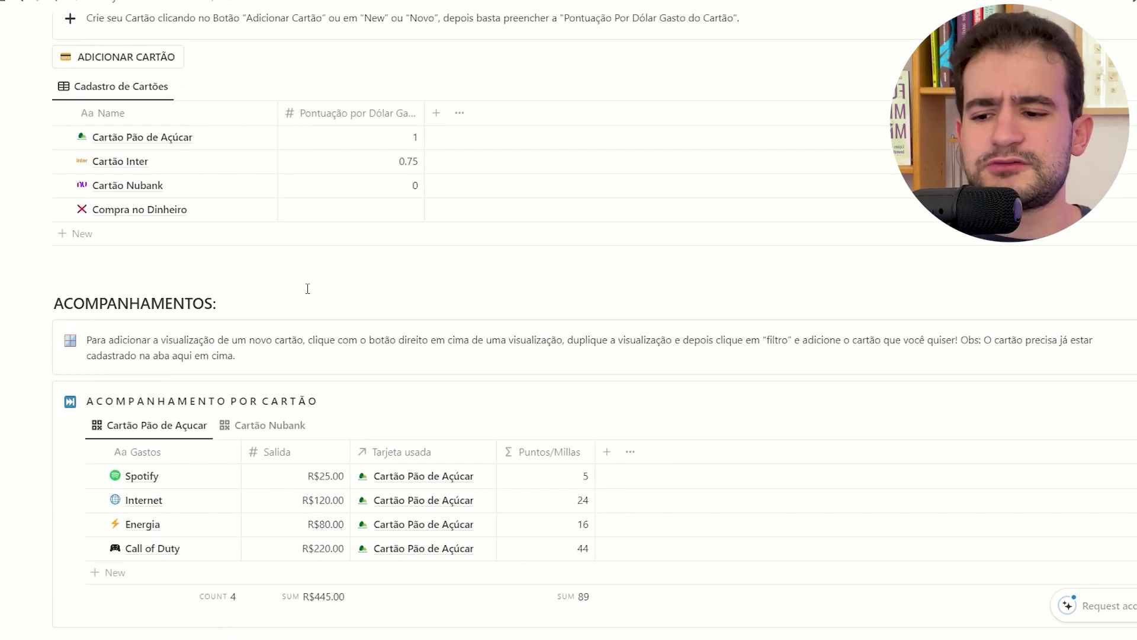
scroll(308, 288, down, 2)
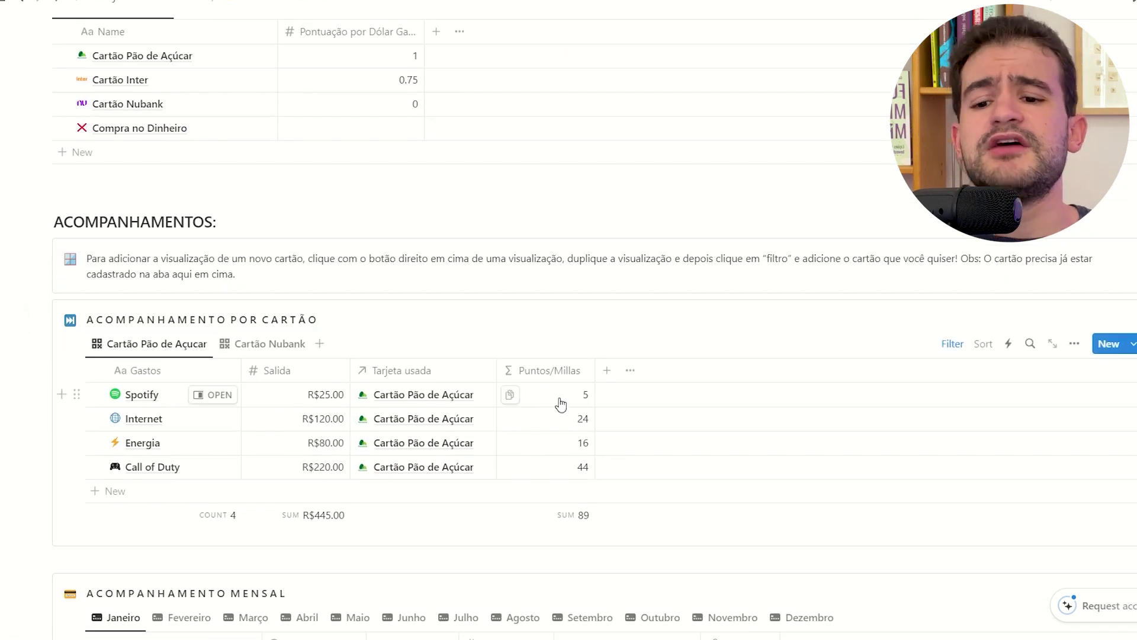
scroll(557, 406, down, 10)
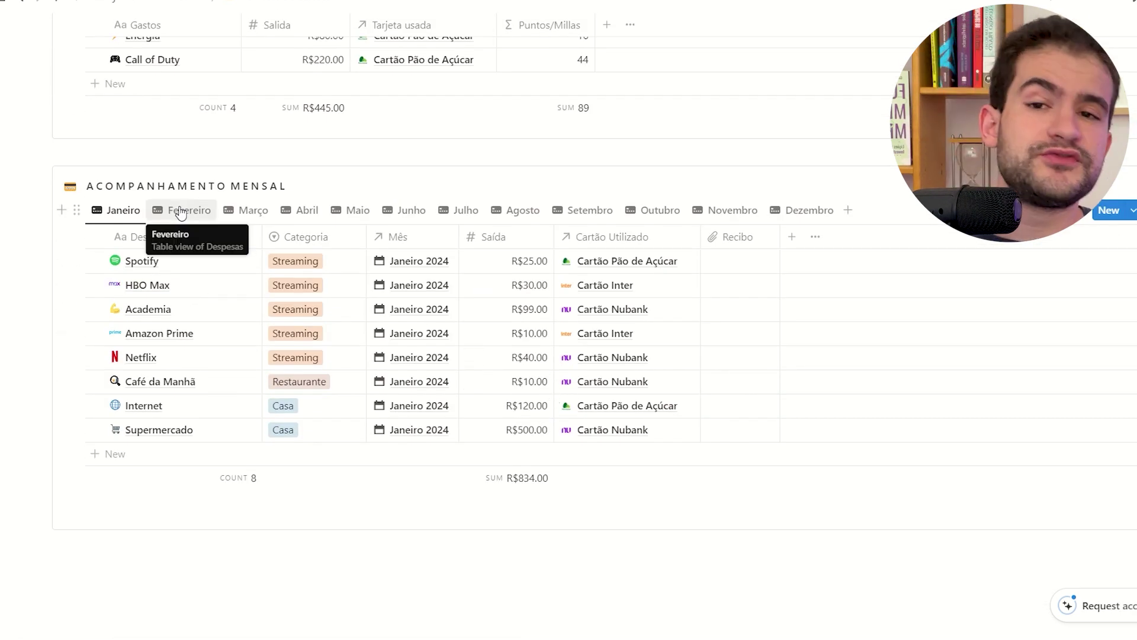
scroll(171, 42, up, 20)
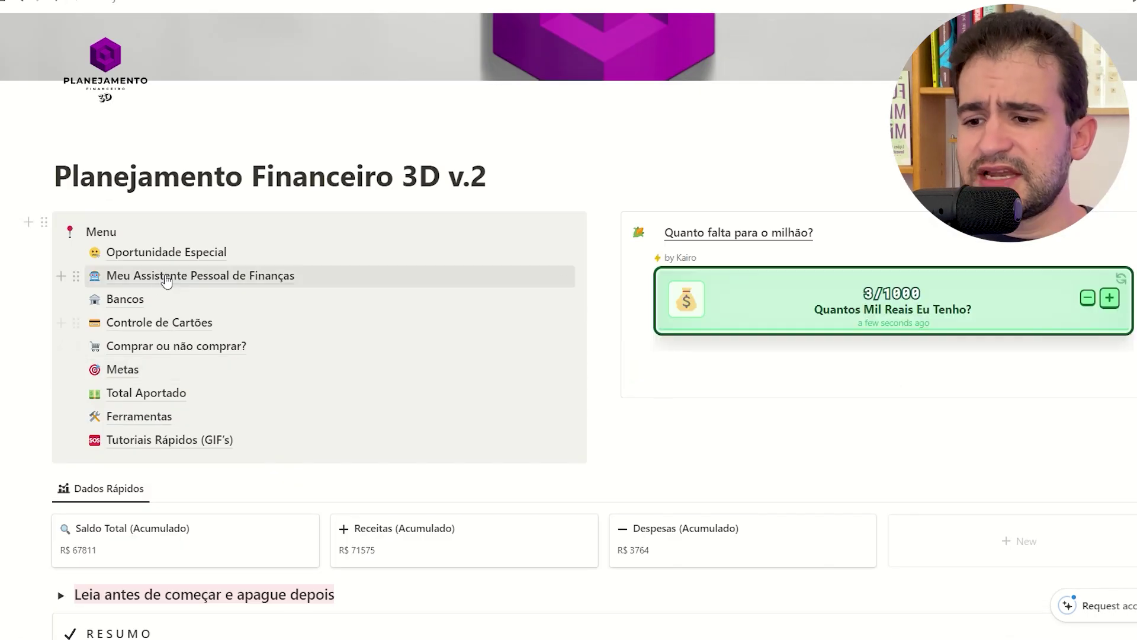
View the Bancos page, then return to the home page and scroll through it
click(121, 308)
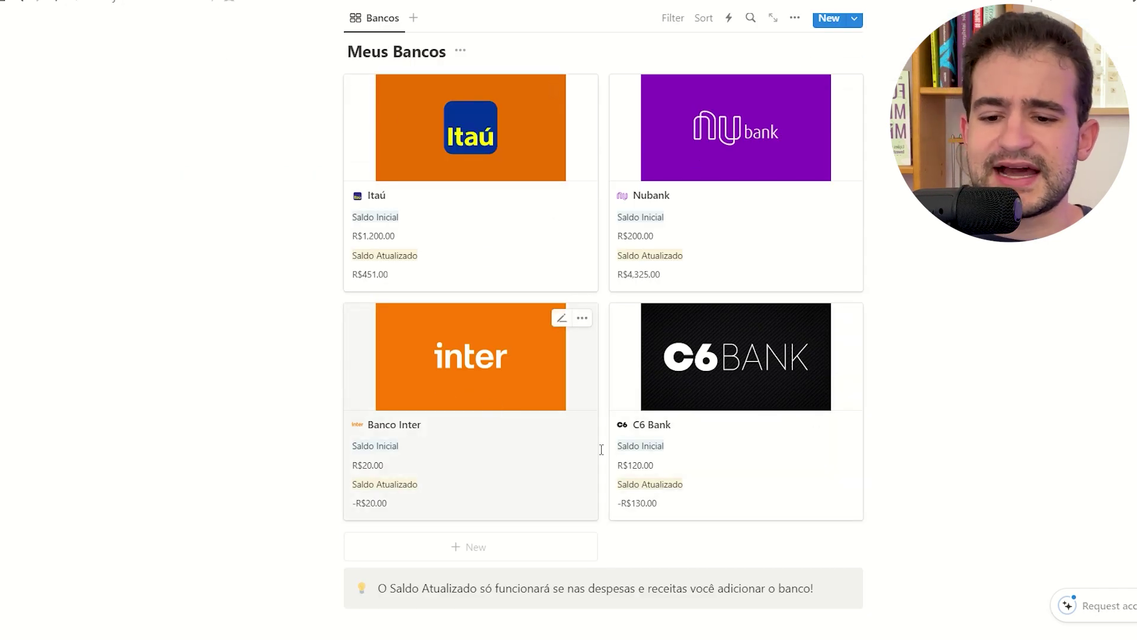
click(137, 3)
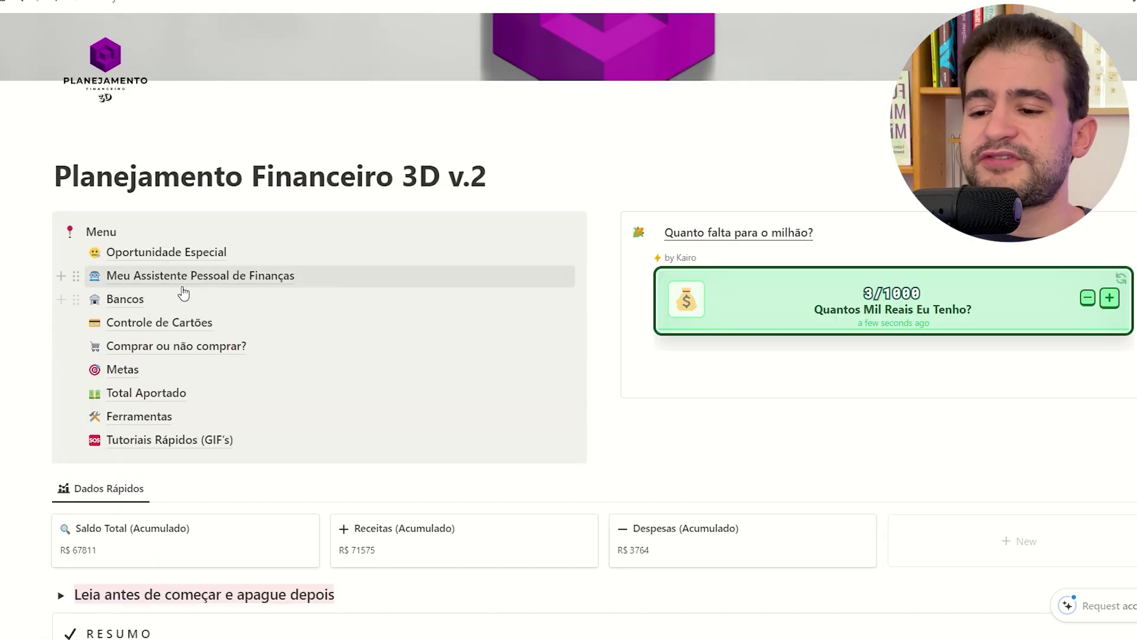
scroll(687, 167, down, 3)
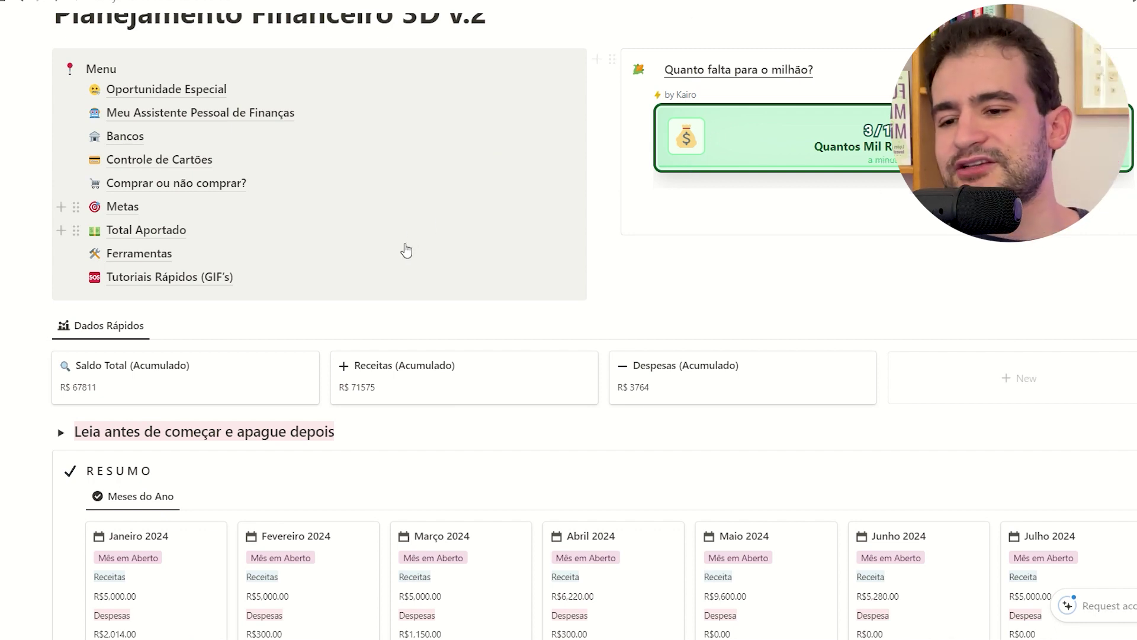
scroll(346, 172, down, 3)
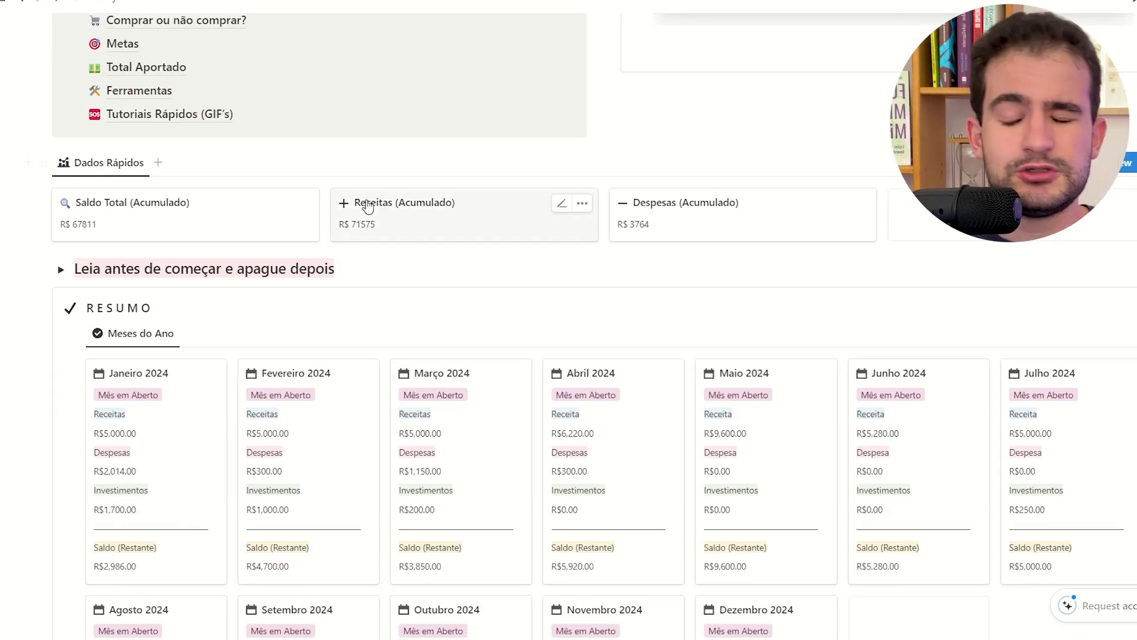
mouse_move(464, 377)
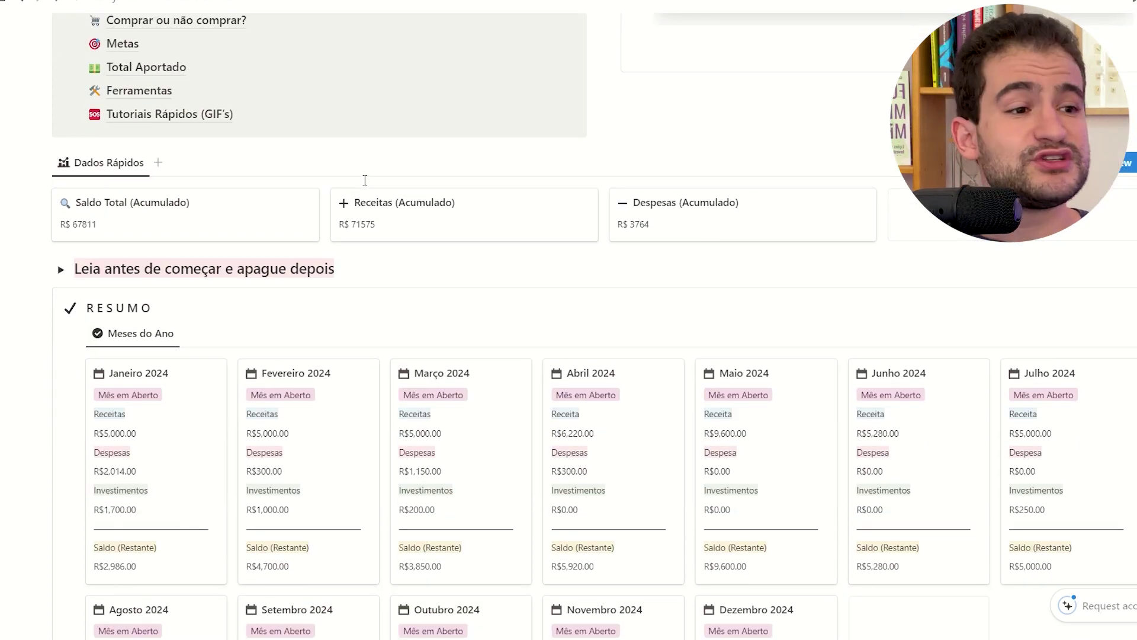
scroll(415, 261, up, 7)
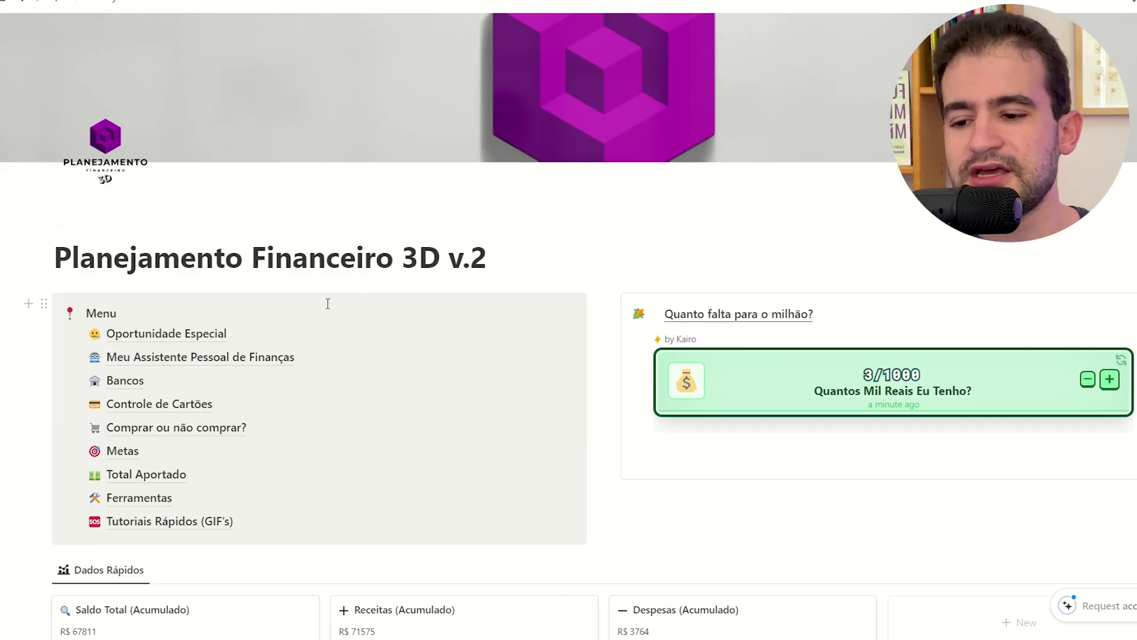
scroll(328, 303, down, 3)
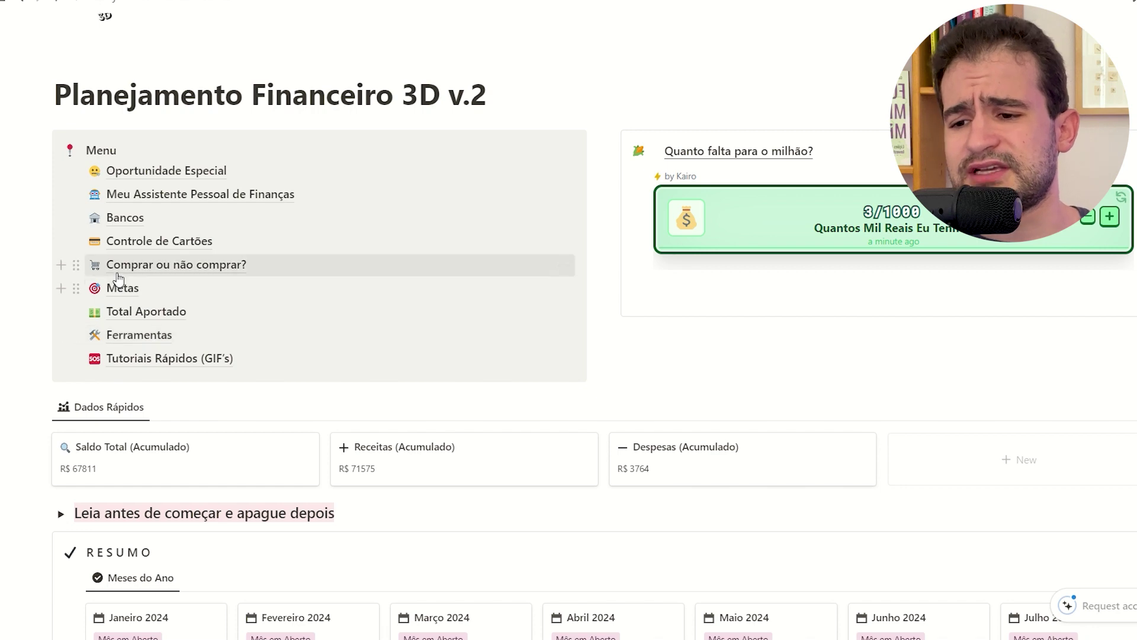
Review the 'Comprar ou não comprar?' purchase checklist and criteria, then return home
click(137, 266)
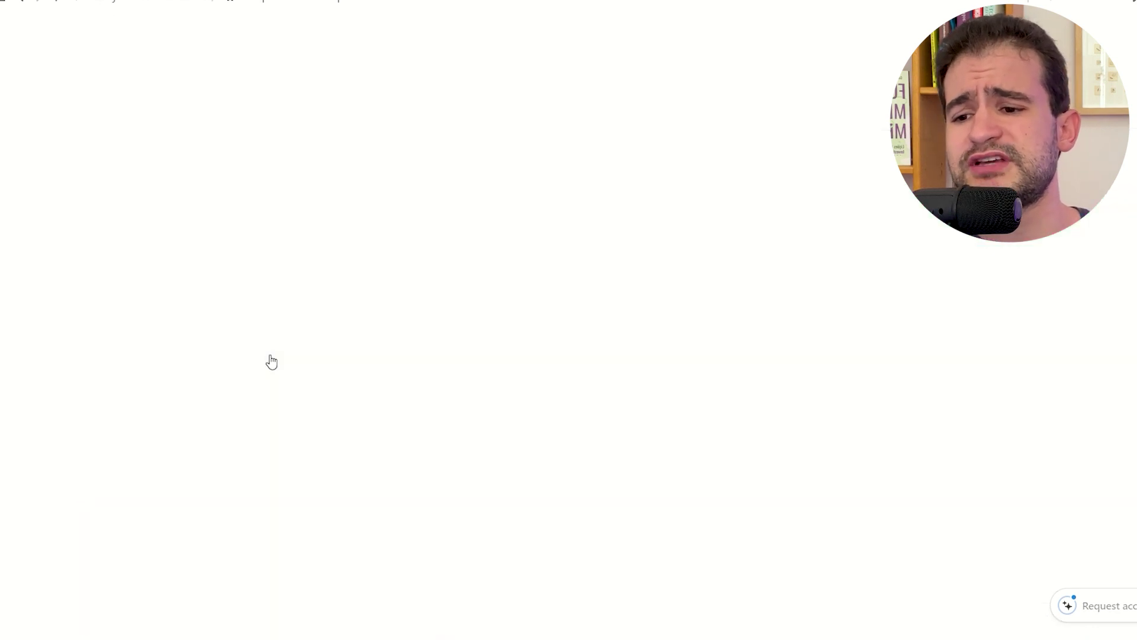
scroll(473, 385, down, 3)
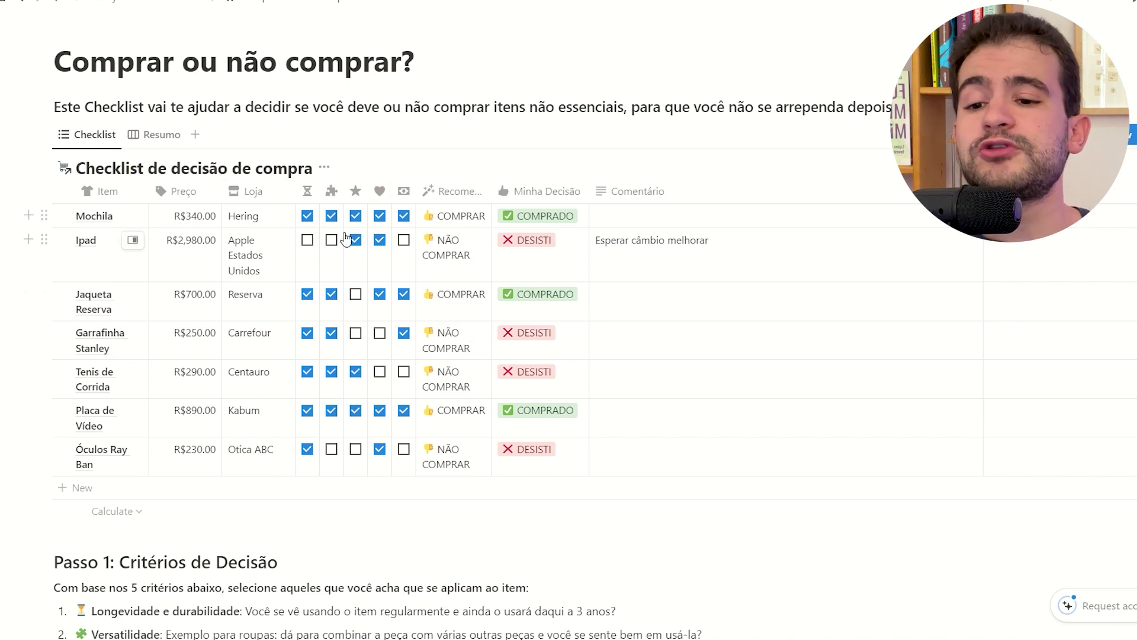
scroll(355, 252, down, 3)
scroll(363, 265, up, 3)
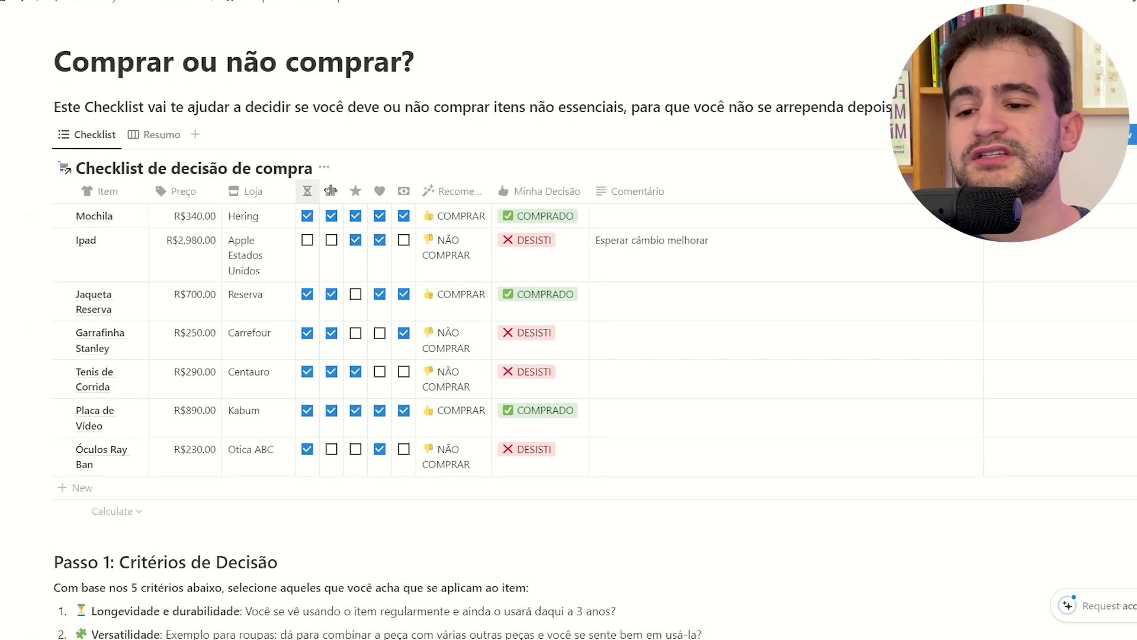
scroll(302, 413, down, 3)
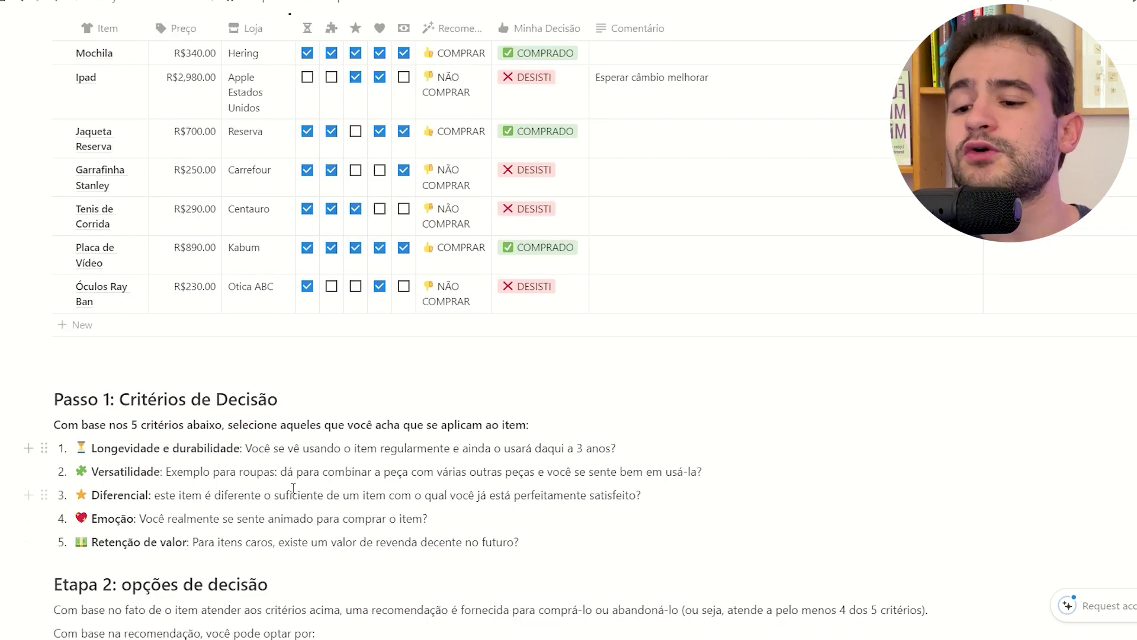
scroll(294, 487, up, 5)
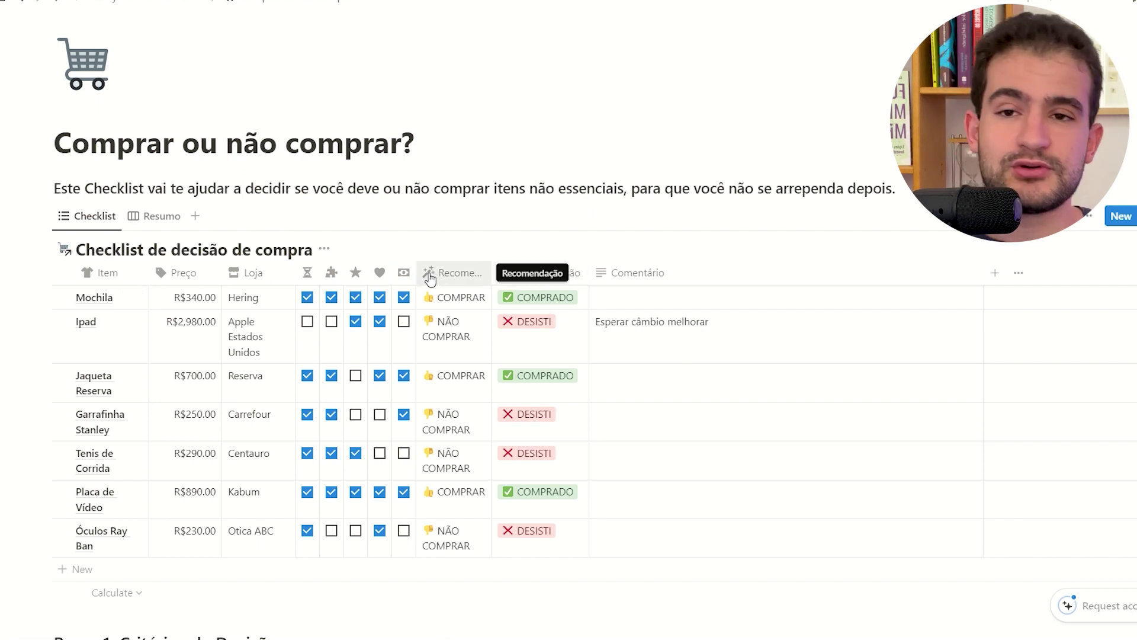
click(187, 5)
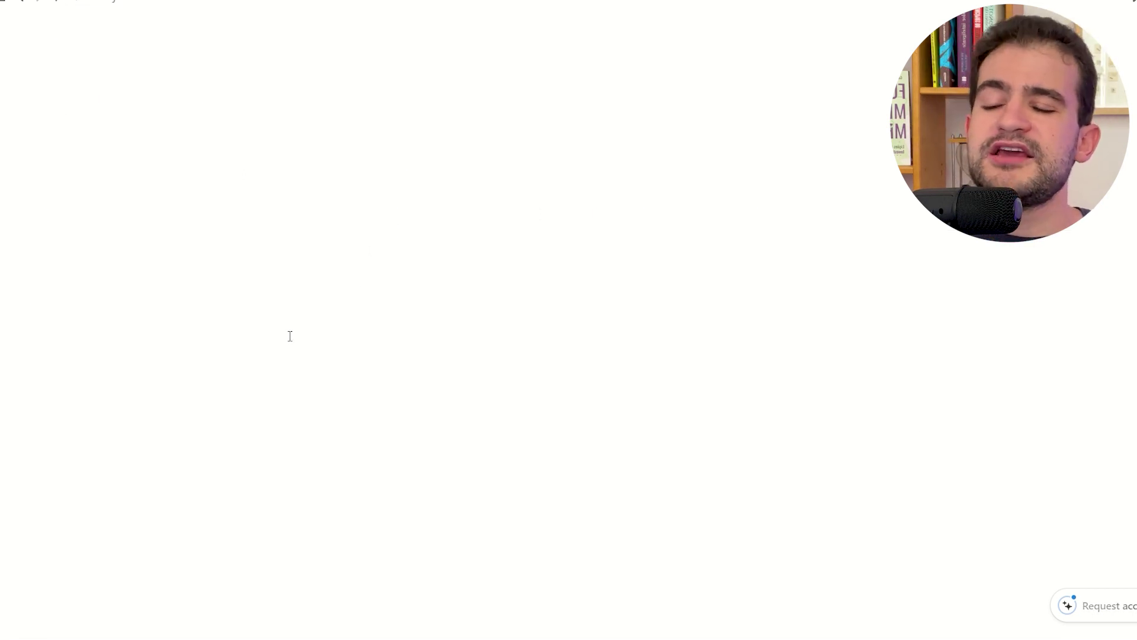
Scroll to Receitas and check which months the Salário entry links to
scroll(290, 336, down, 9)
scroll(249, 296, down, 3)
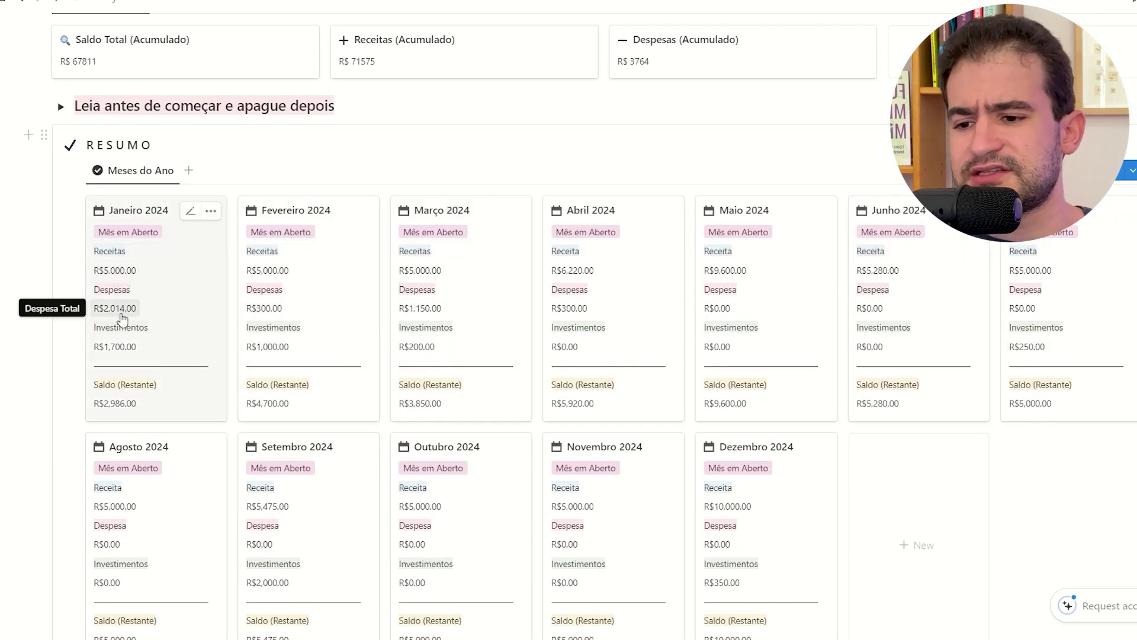
scroll(496, 369, down, 4)
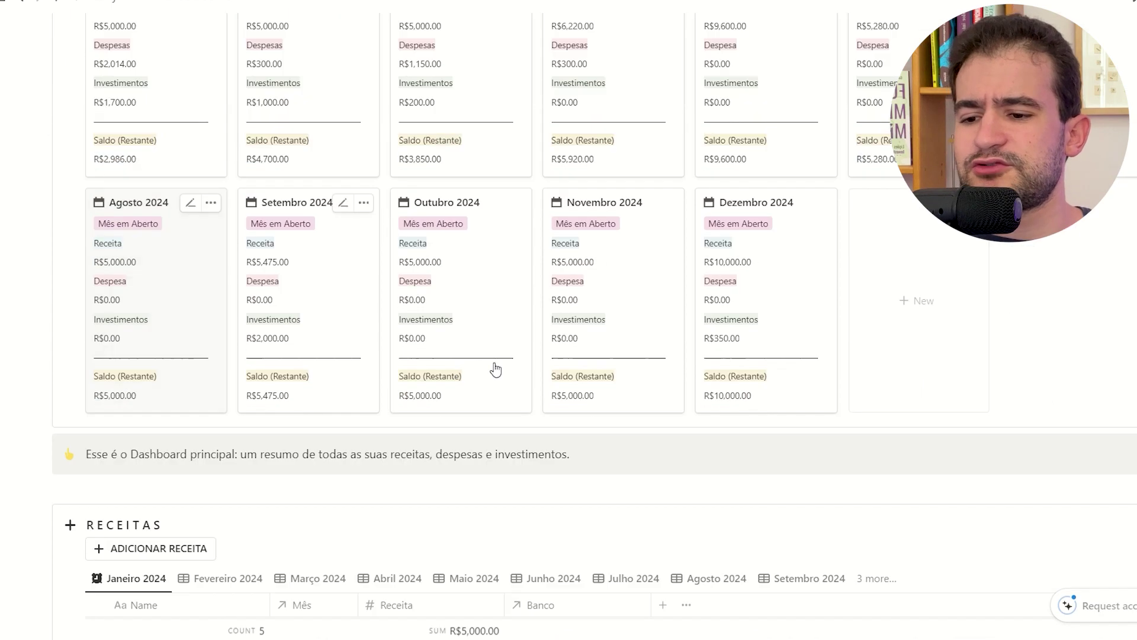
scroll(495, 369, down, 5)
scroll(223, 314, down, 5)
scroll(237, 237, up, 5)
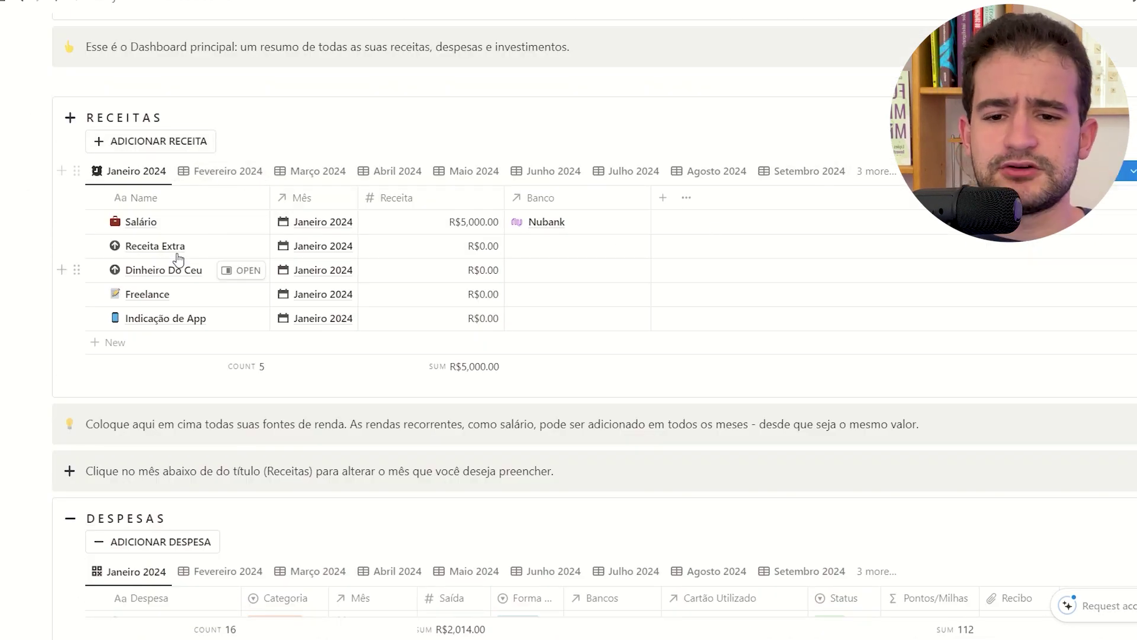
click(307, 230)
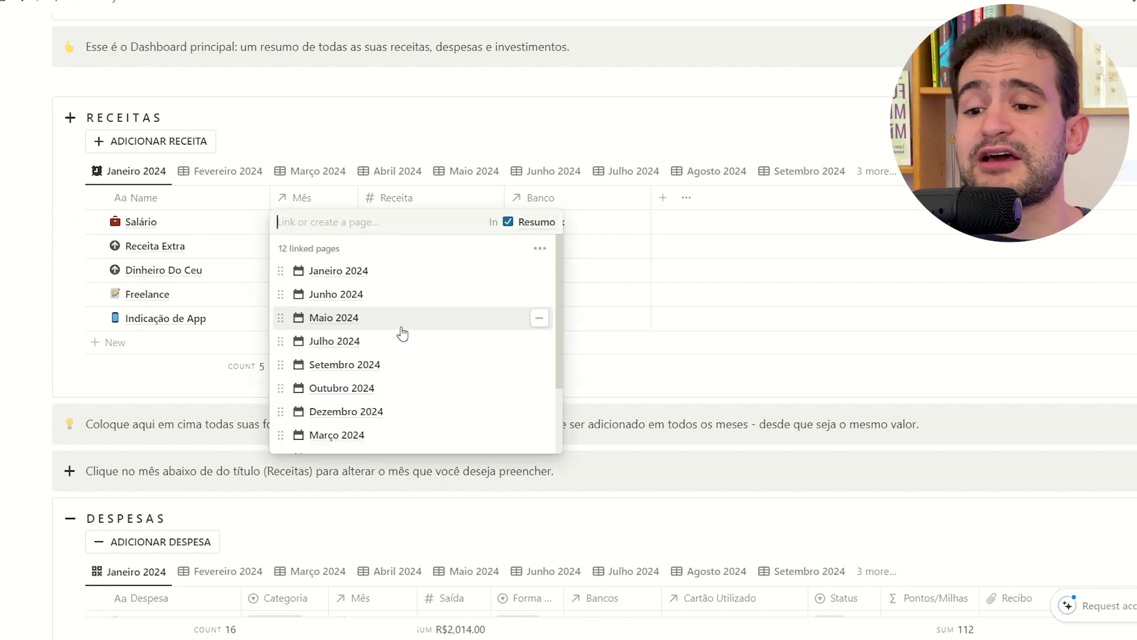
click(398, 146)
Check the month linked to the Spotify expense in the Despesas table
scroll(348, 172, down, 2)
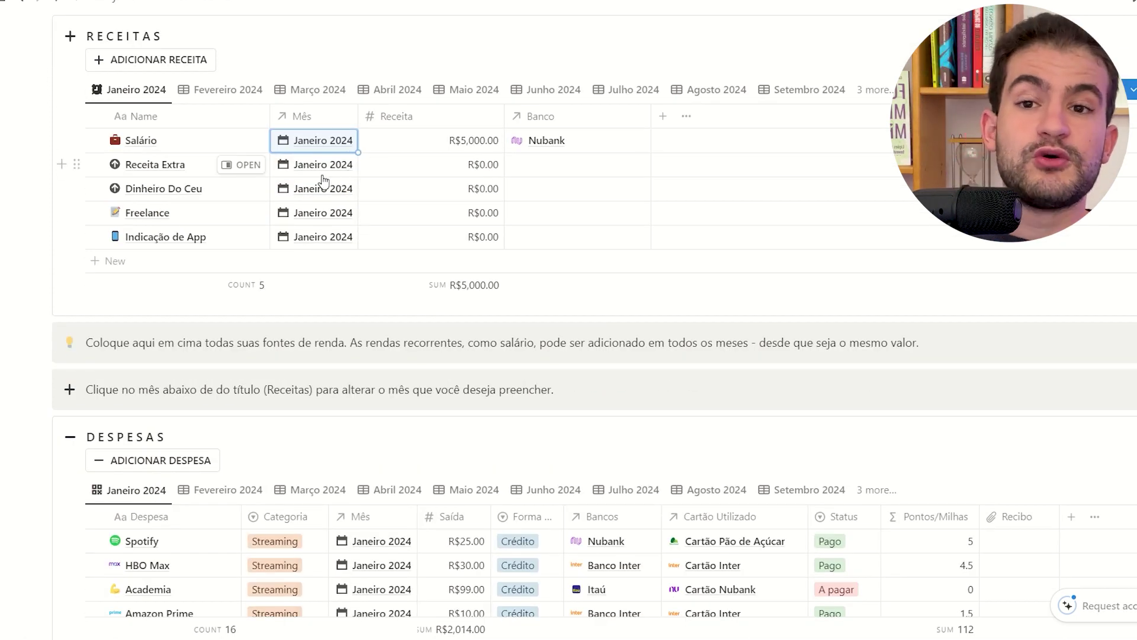
scroll(210, 254, down, 5)
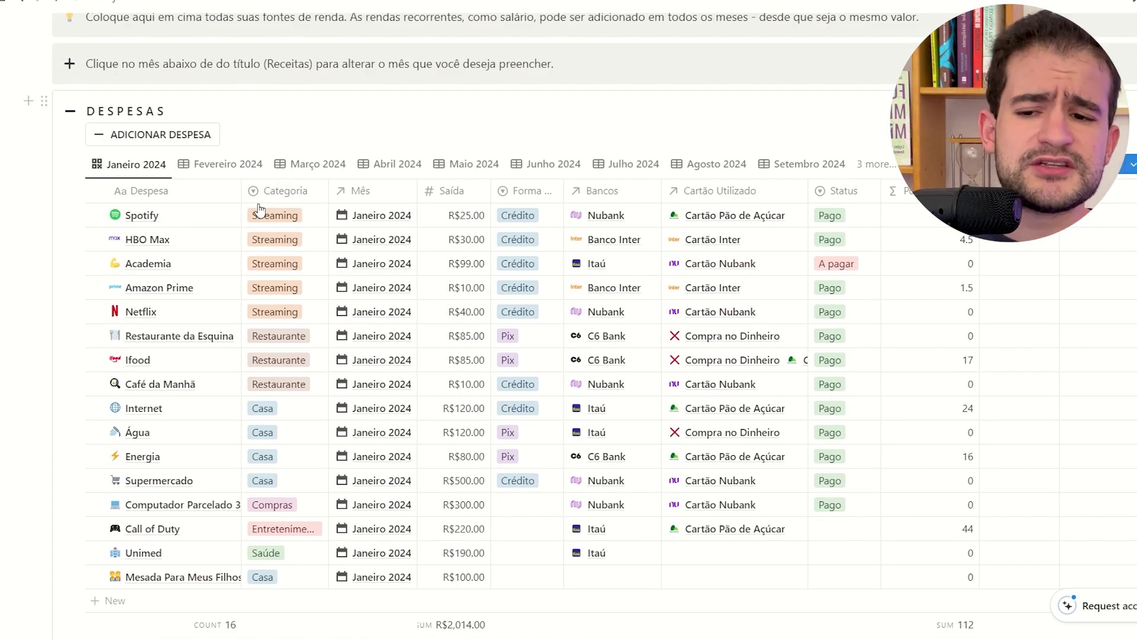
click(372, 216)
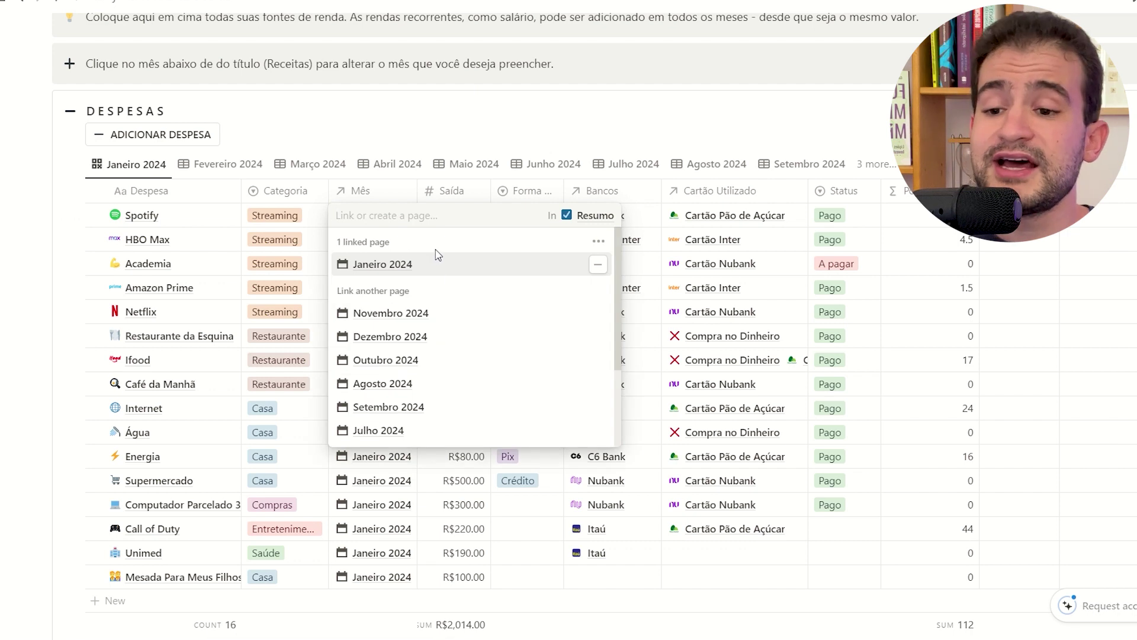
click(382, 120)
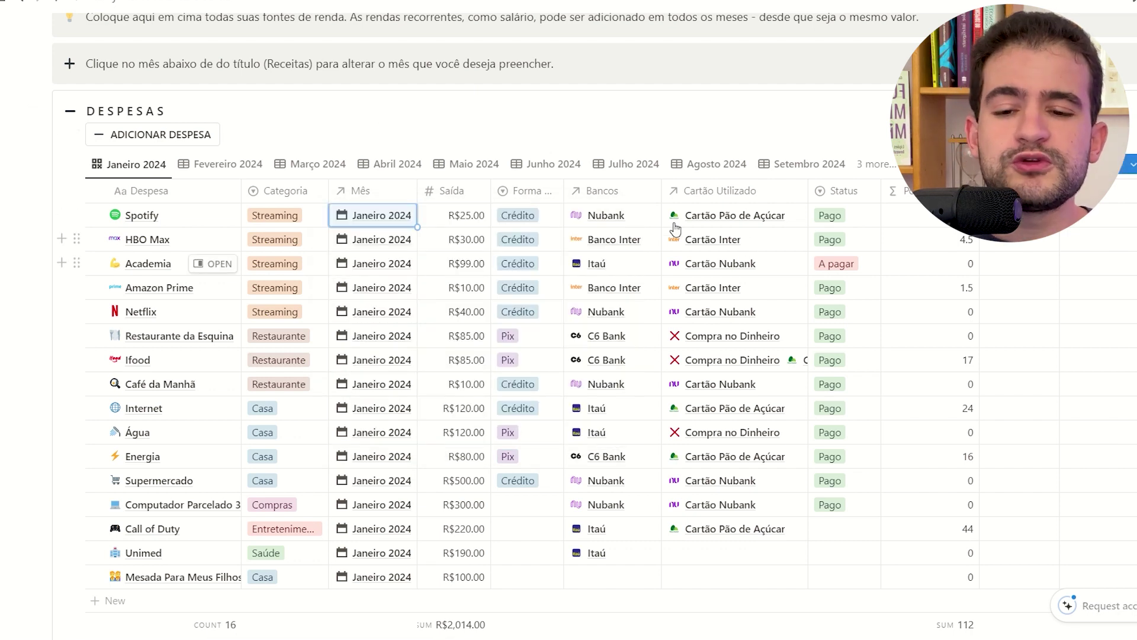
mouse_move(636, 215)
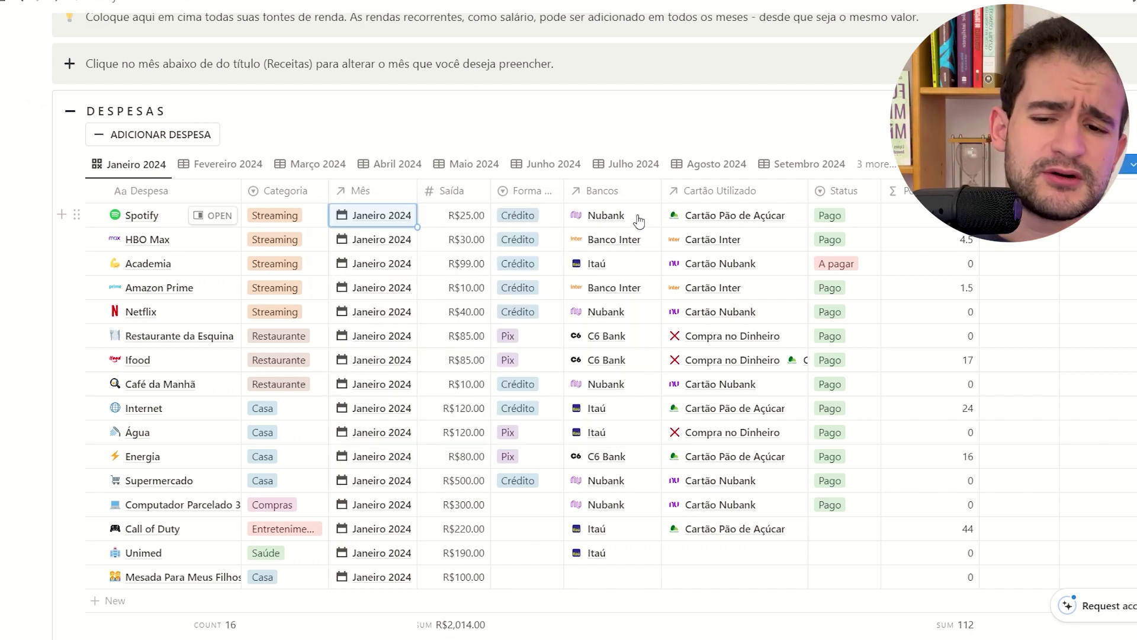
Scroll past the expenses chart and Categorias section to the Orçamento Limite table, where Fevereiro shows 120% spent
scroll(525, 244, down, 4)
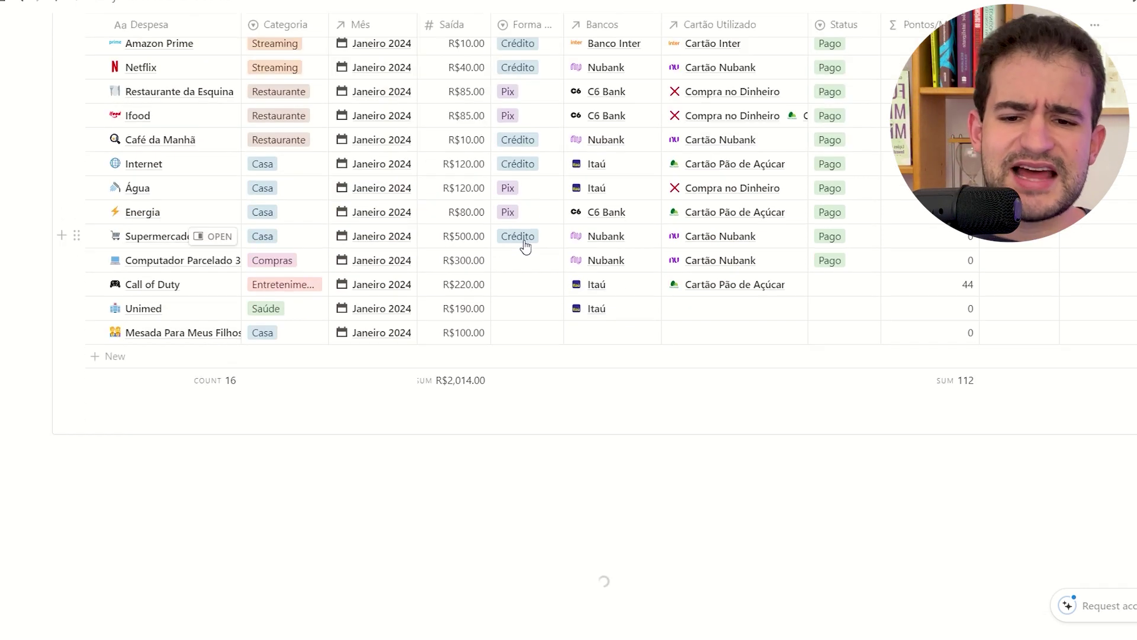
scroll(521, 269, up, 2)
scroll(515, 270, down, 3)
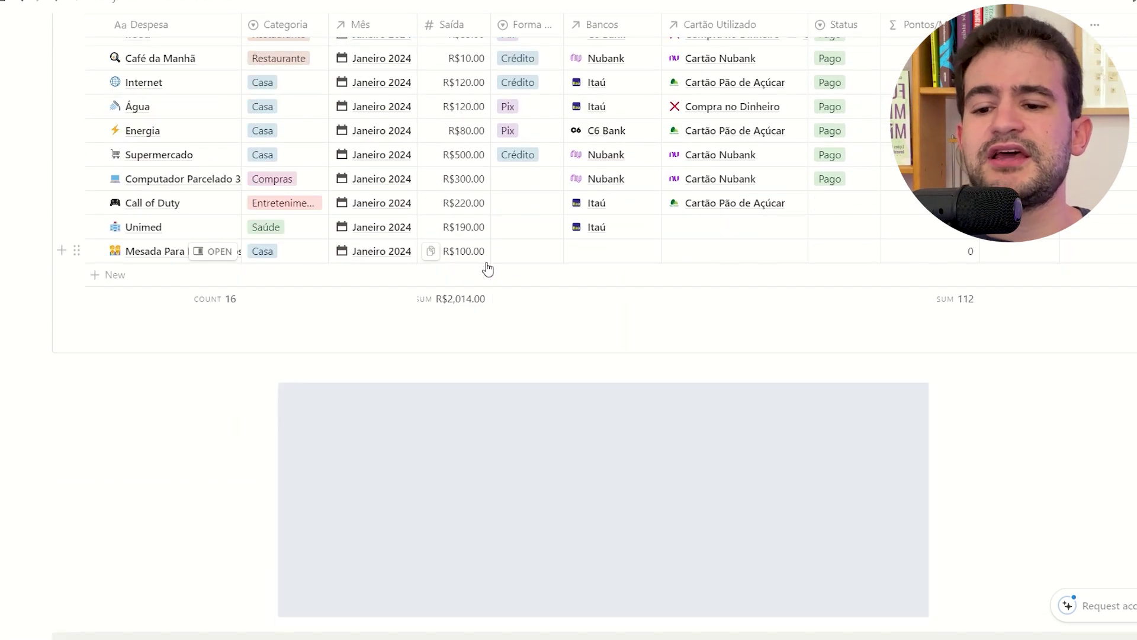
scroll(510, 271, up, 5)
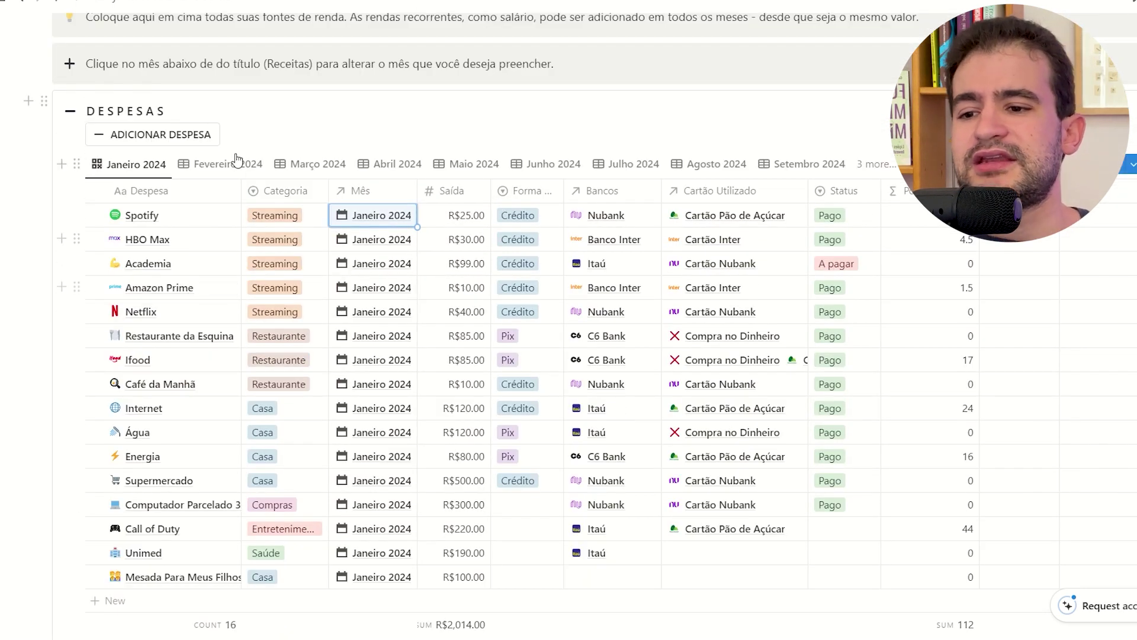
mouse_move(153, 134)
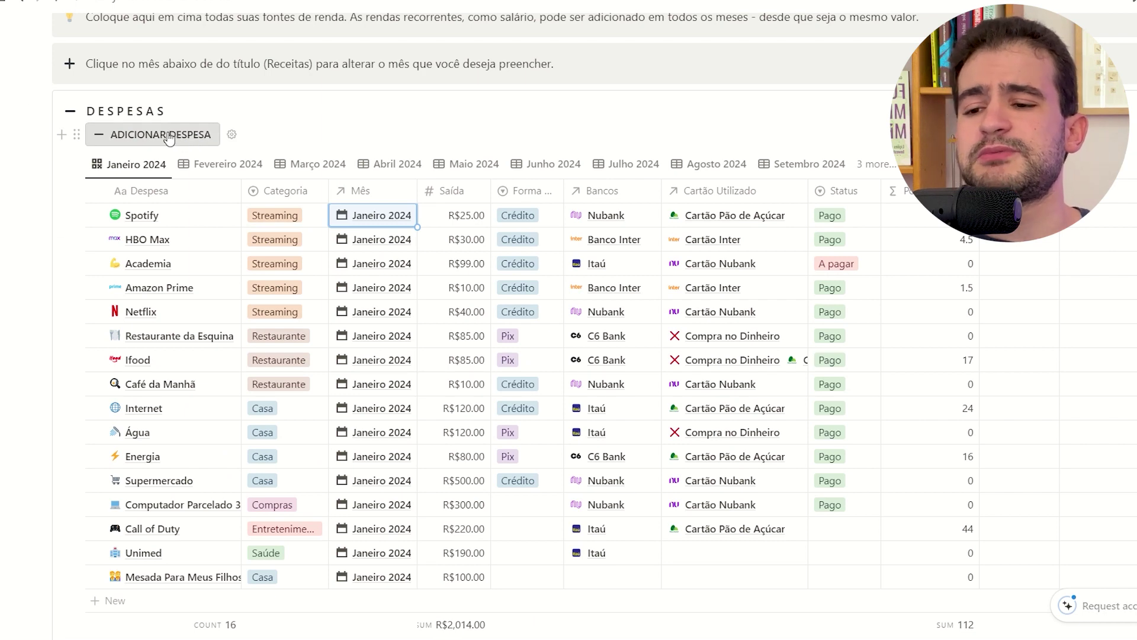
scroll(168, 137, down, 3)
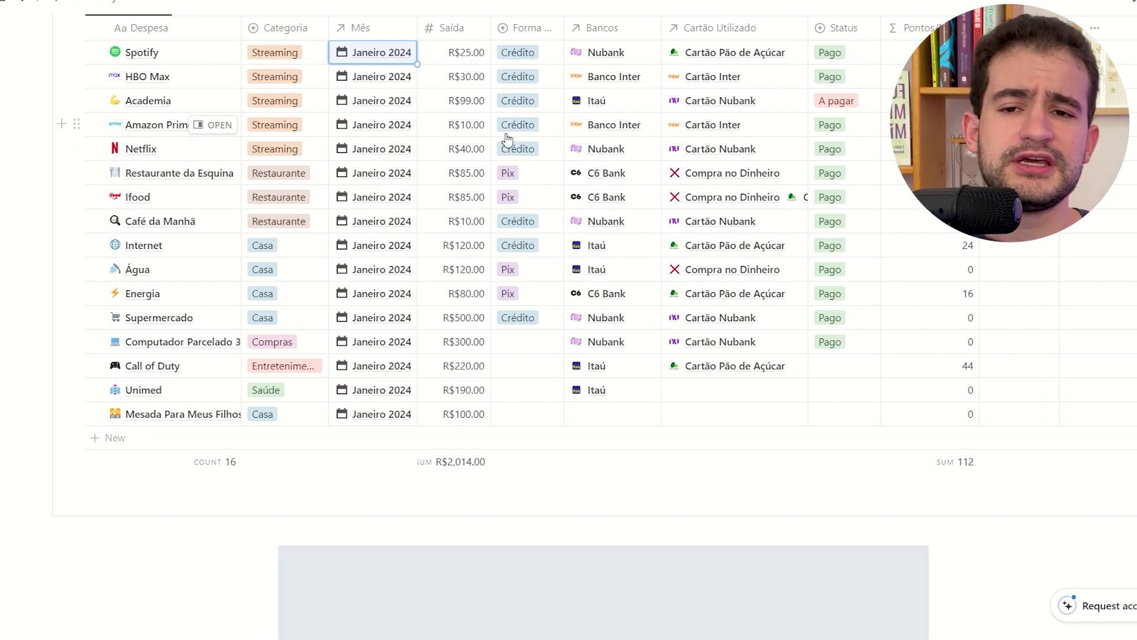
scroll(501, 123, down, 5)
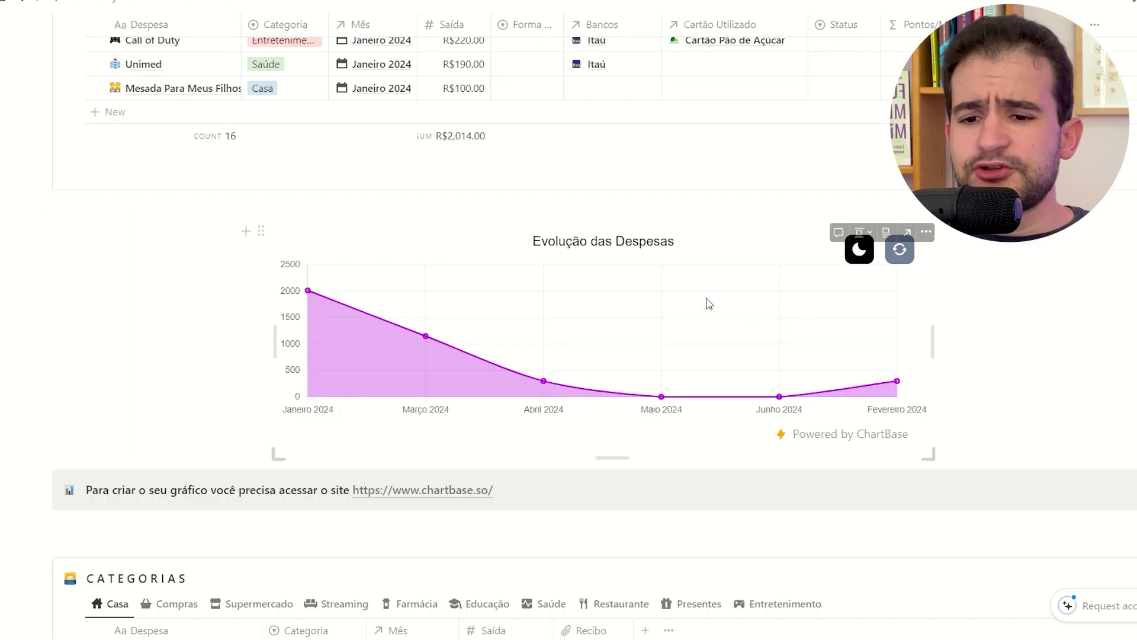
mouse_move(414, 300)
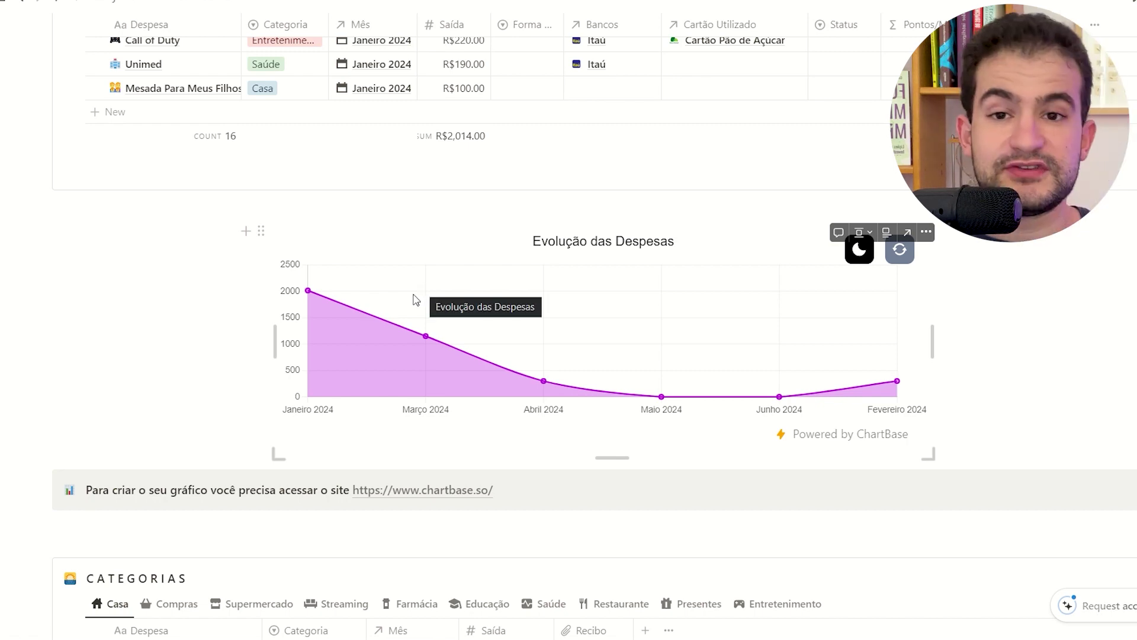
scroll(268, 247, down, 7)
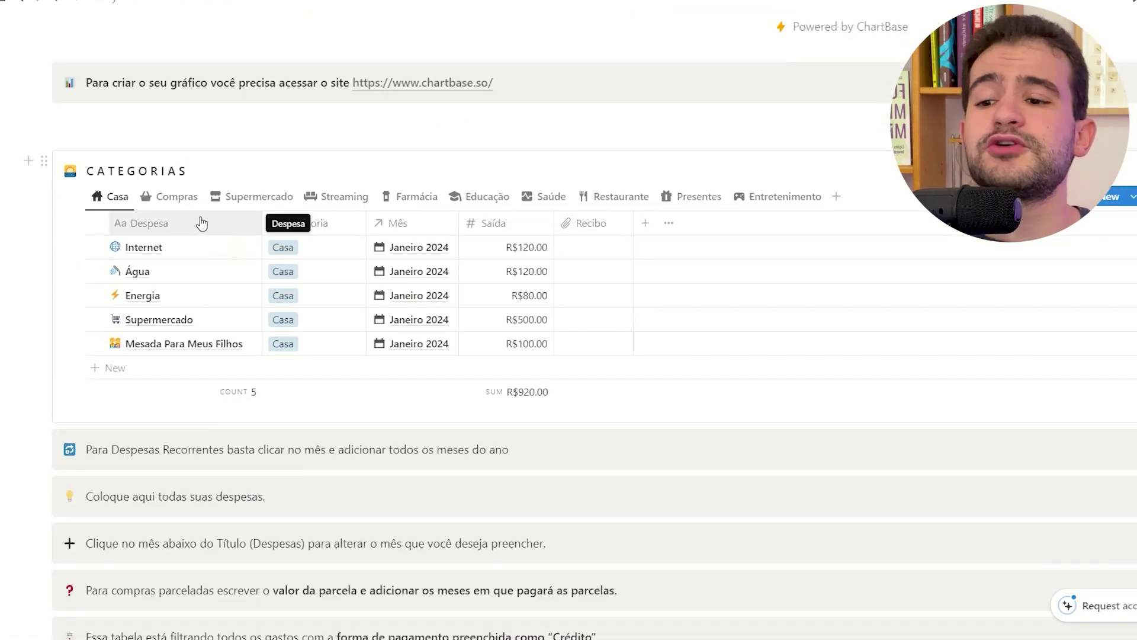
scroll(202, 219, down, 4)
scroll(202, 219, down, 4)
scroll(198, 215, down, 3)
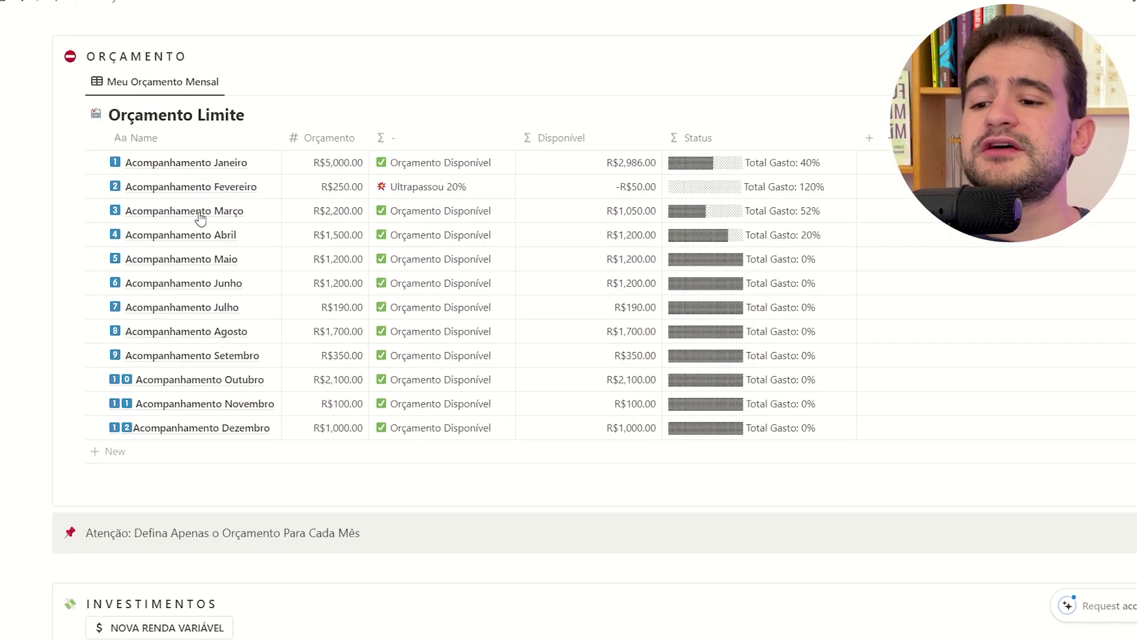
Cut January's Orçamento amount from R$5,000.00 to R$500 to watch its budget status recalculate
click(334, 161)
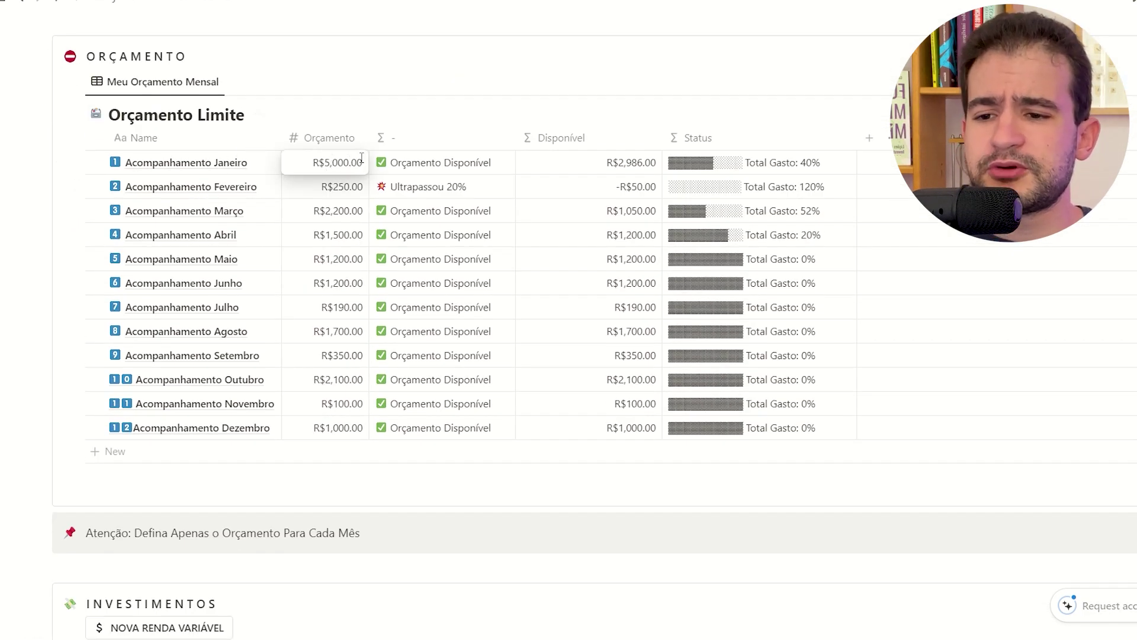
key(BackSpace)
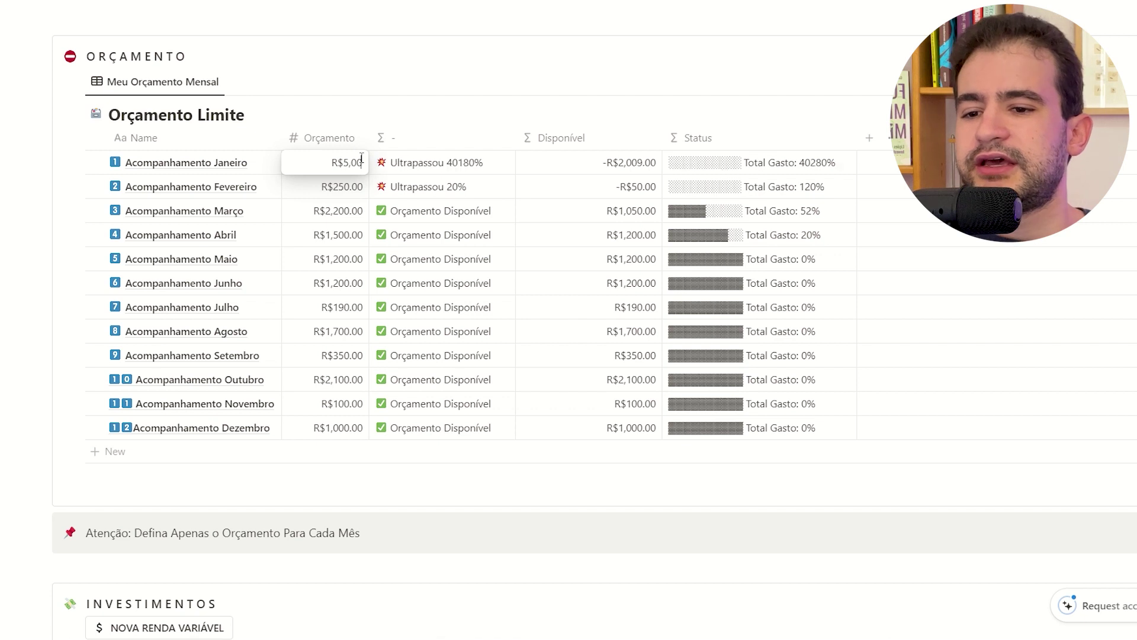
key(Return)
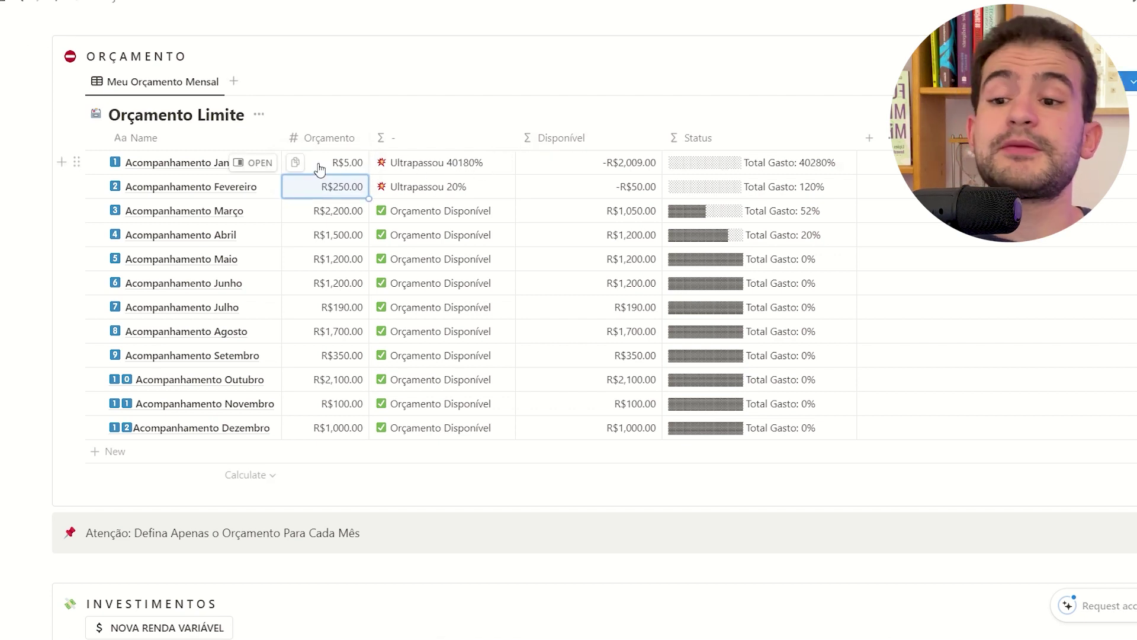
Restore January's budget to R$5,000.00, then return to the top of the planner page
click(346, 159)
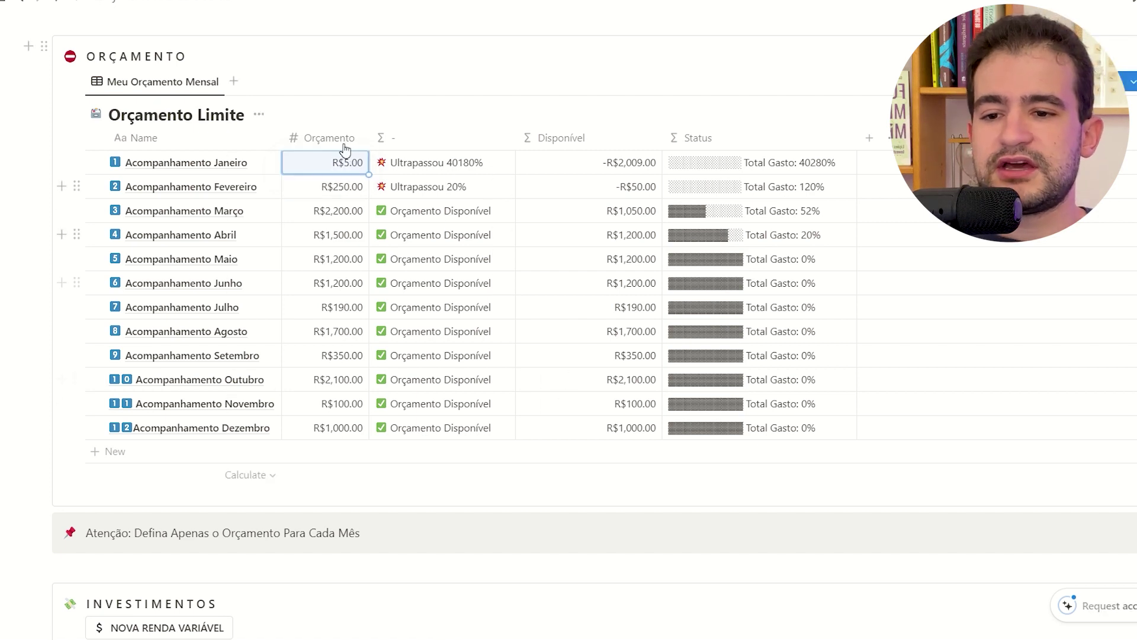
click(345, 162)
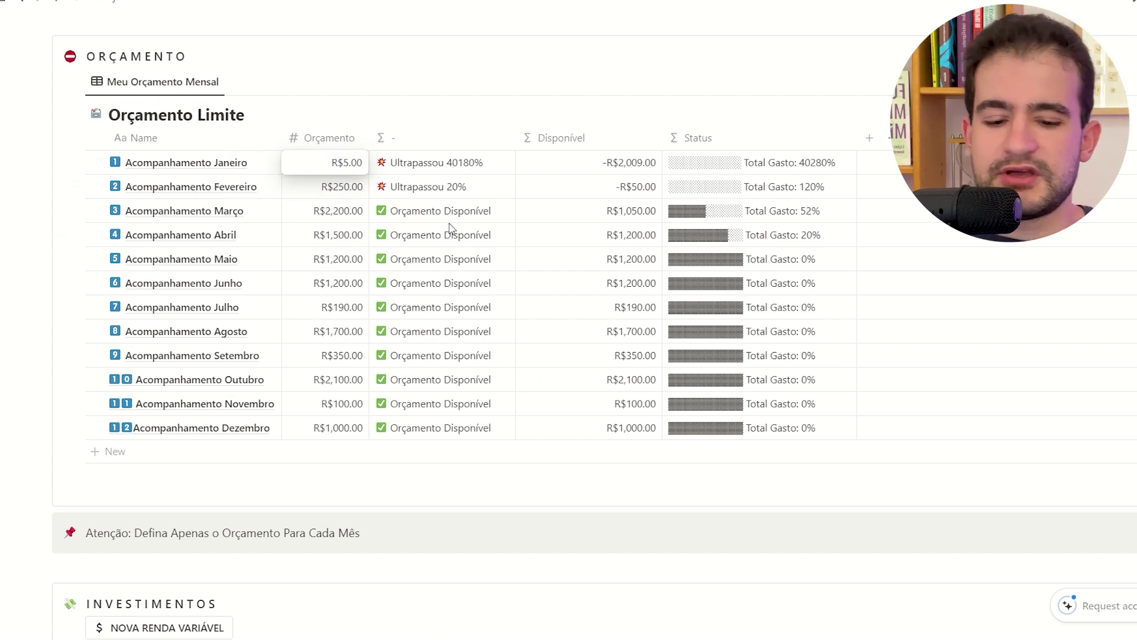
text(000)
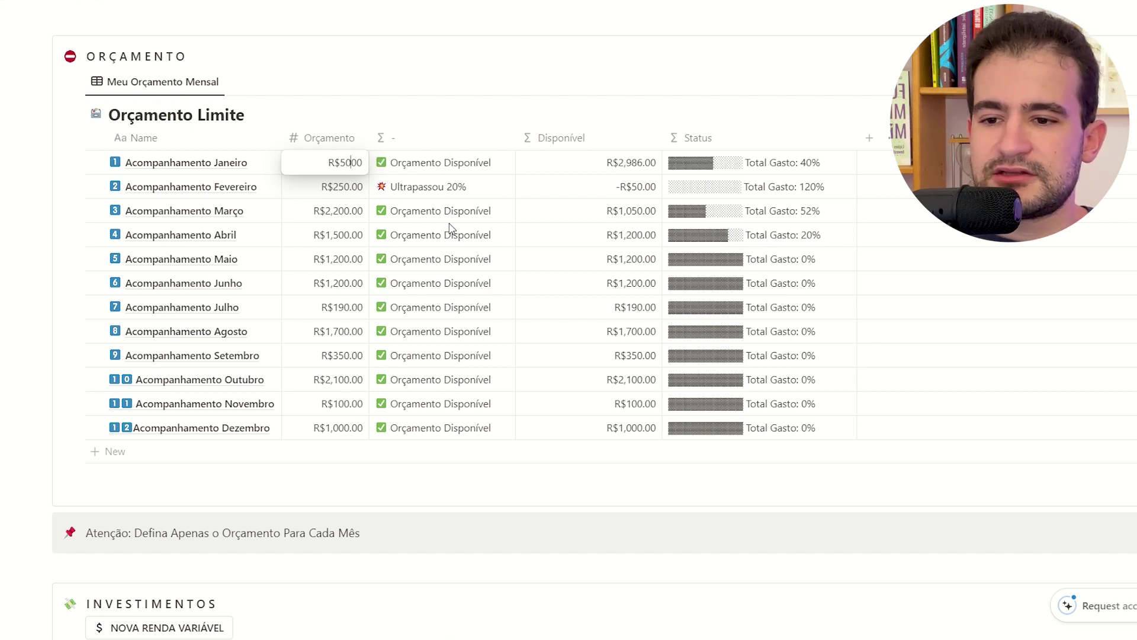
key(BackSpace)
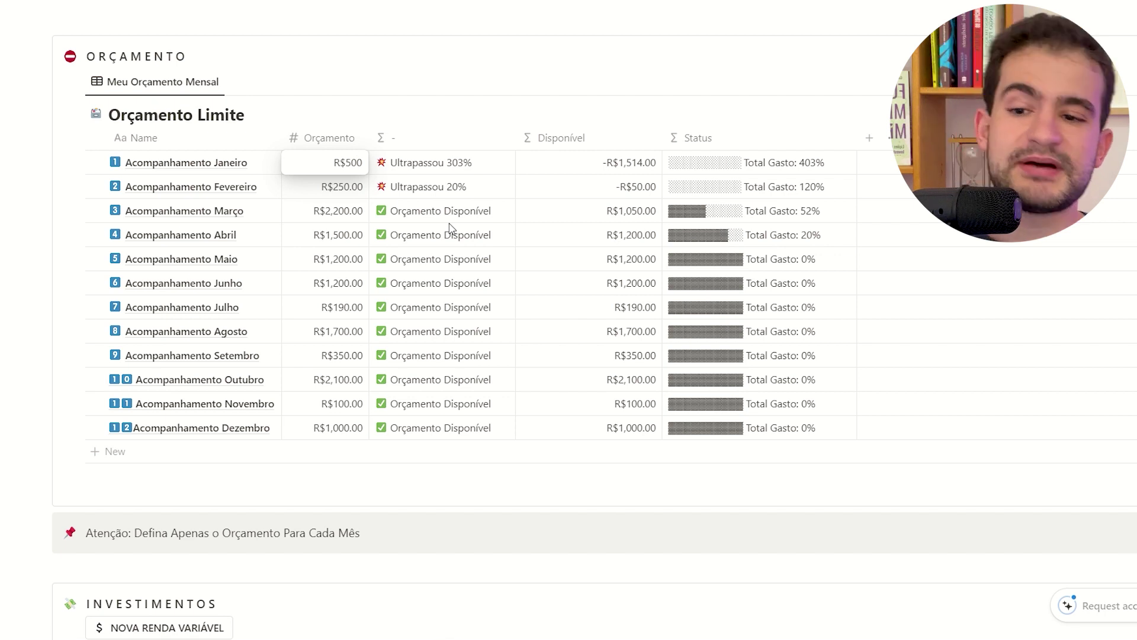
text(0)
key(Return)
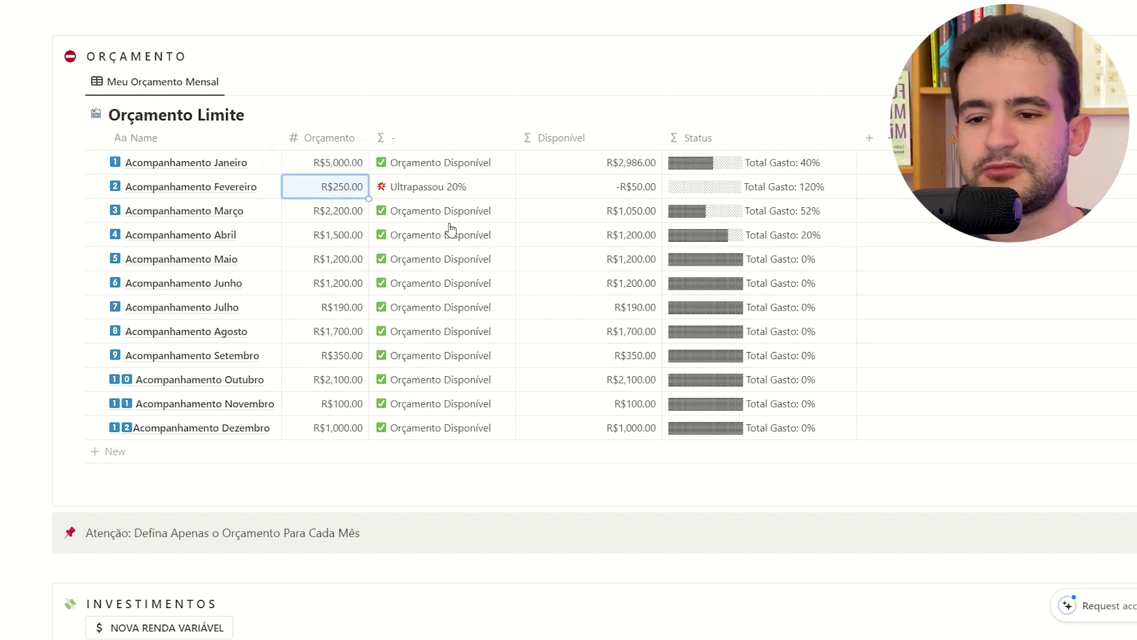
mouse_move(558, 137)
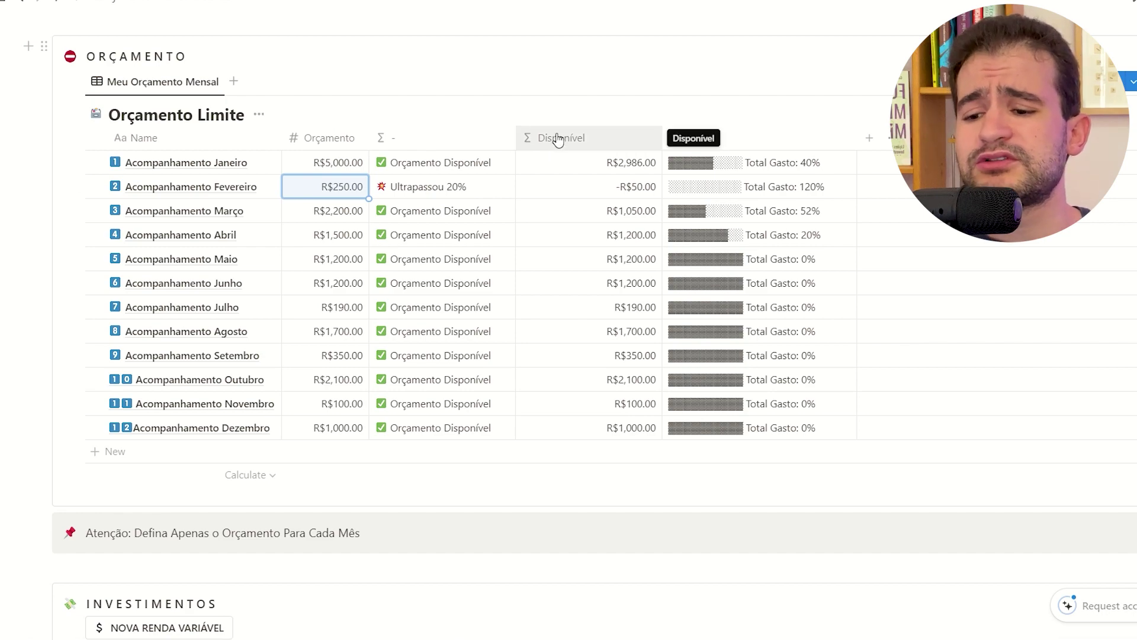
scroll(558, 138, down, 4)
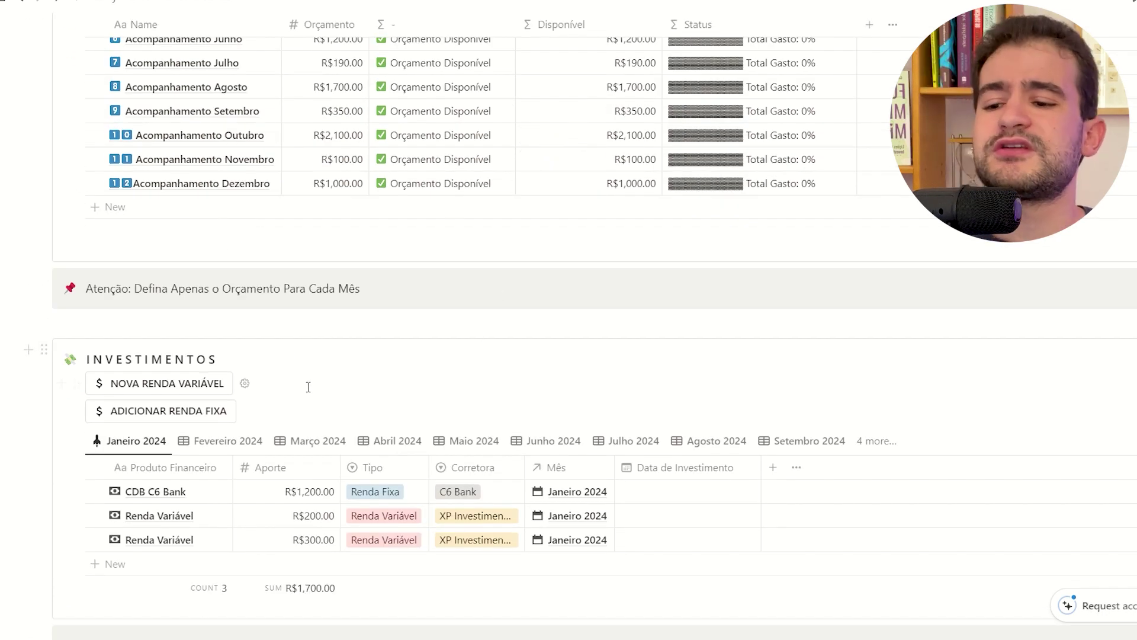
scroll(320, 415, up, 10)
scroll(338, 437, up, 10)
scroll(342, 403, up, 10)
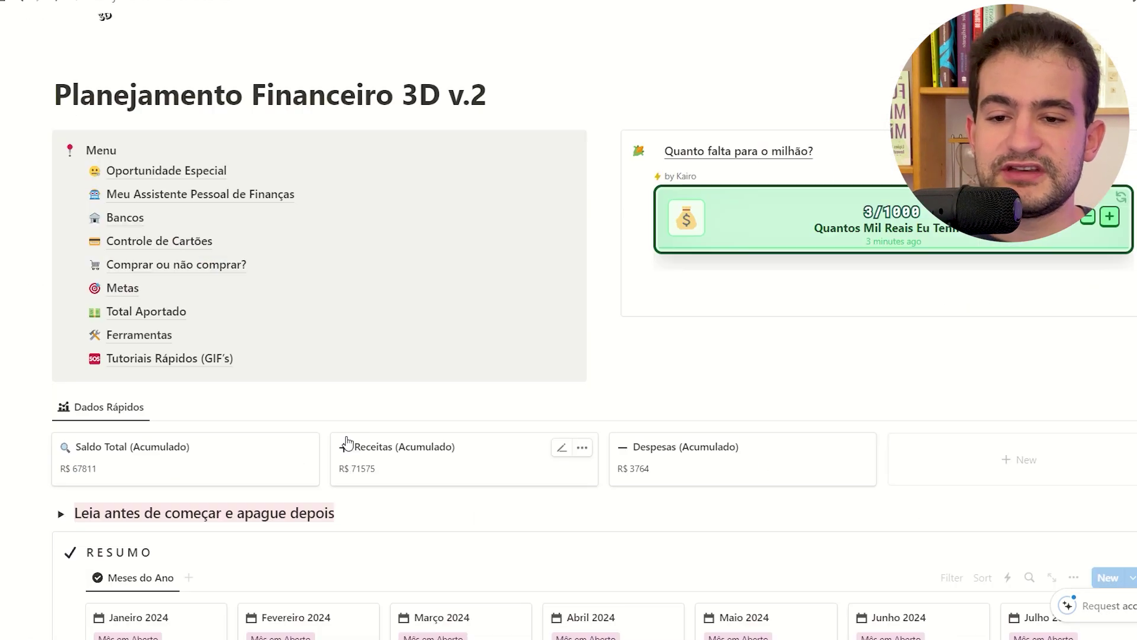
scroll(356, 396, up, 5)
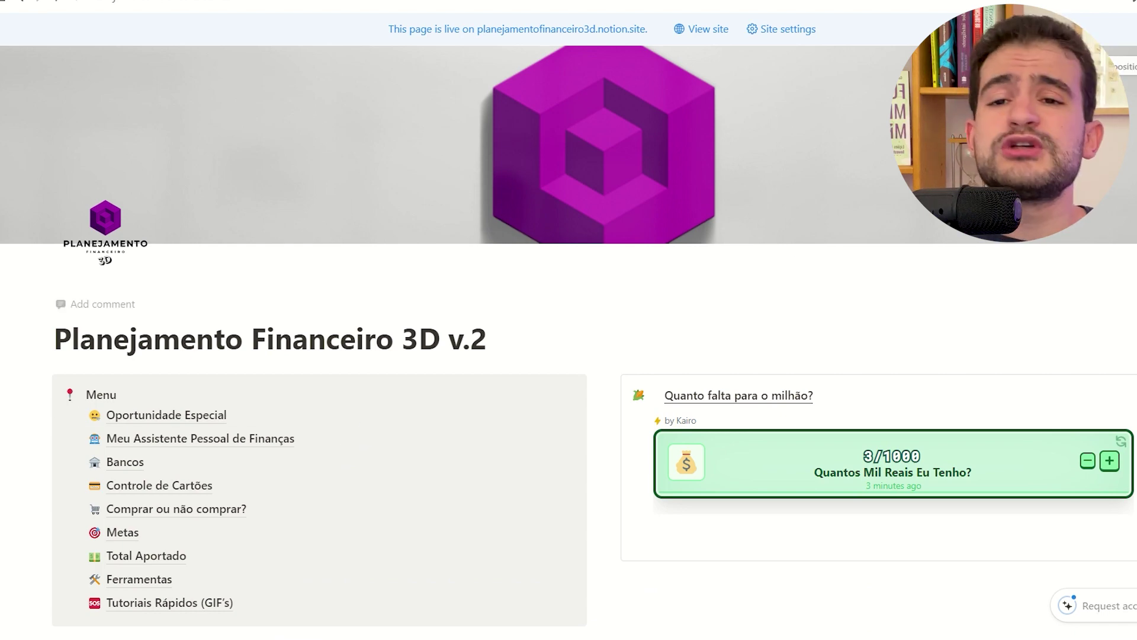